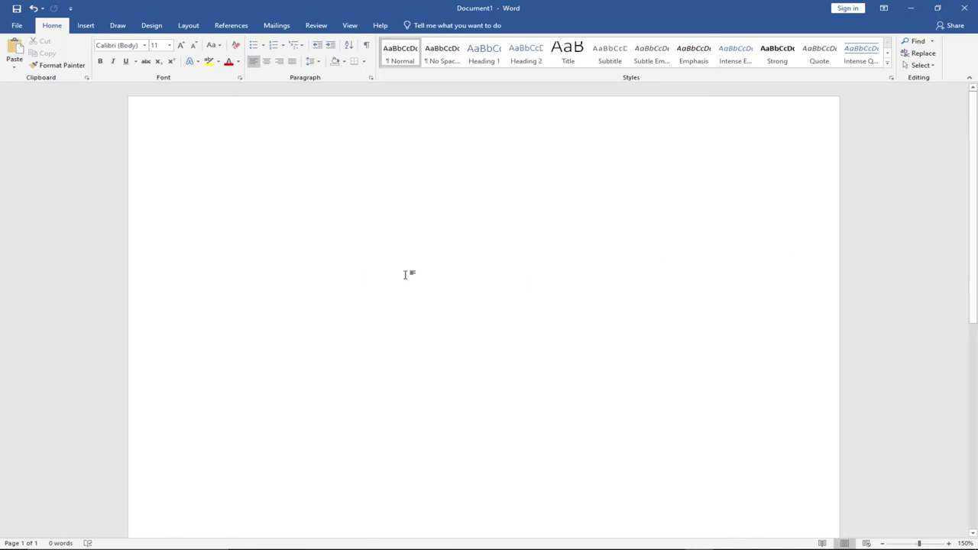
Enter the sample-text formula =rand(10,4) on the first line
type("=")
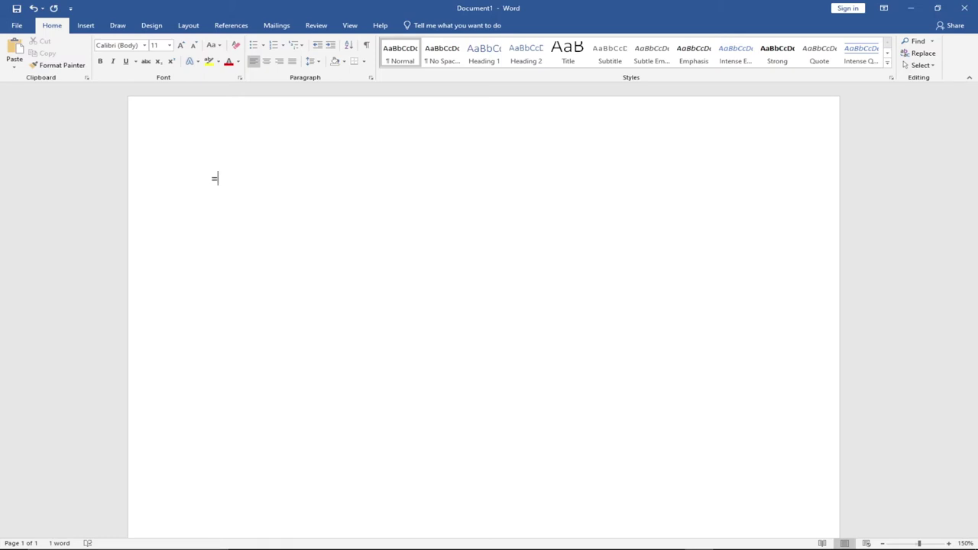
type("rand")
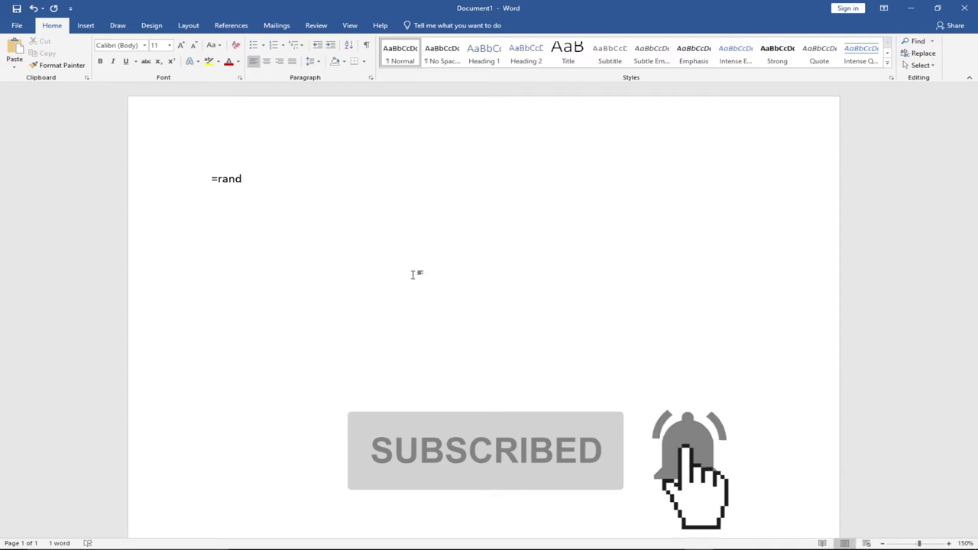
type("()")
key("Left")
key("Left")
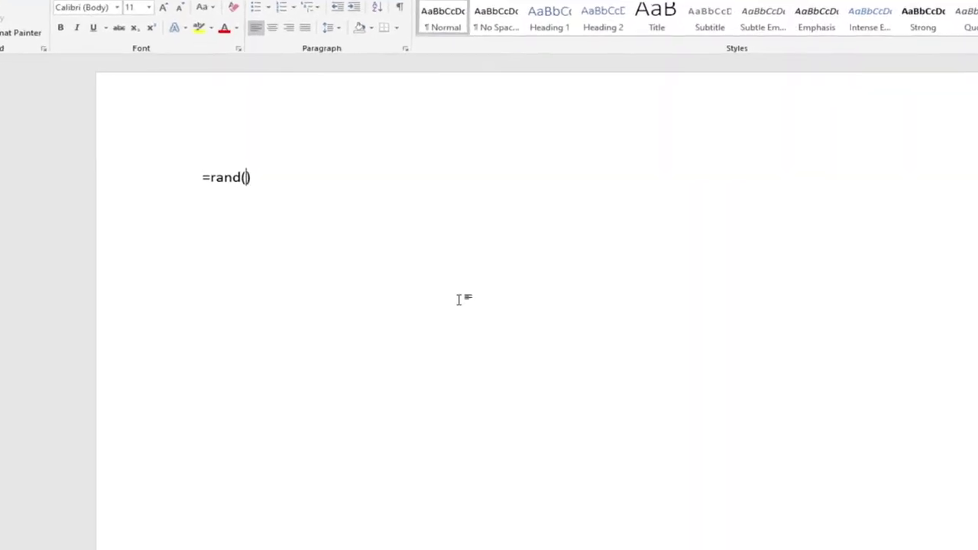
key("Right")
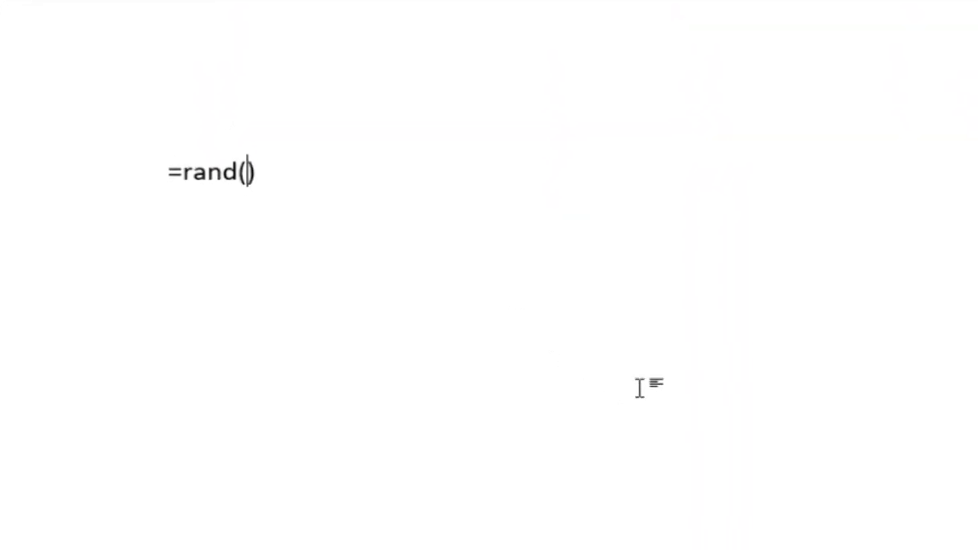
type("10")
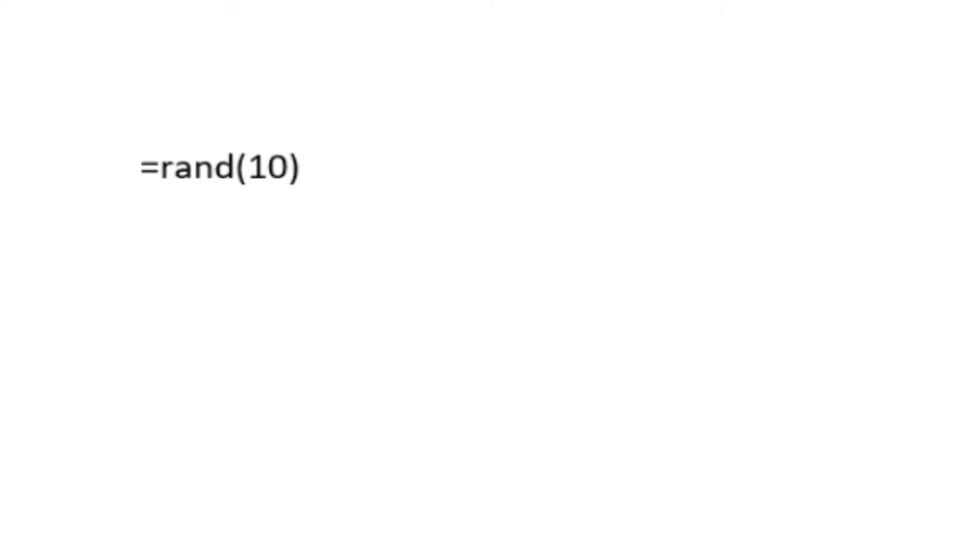
type(",")
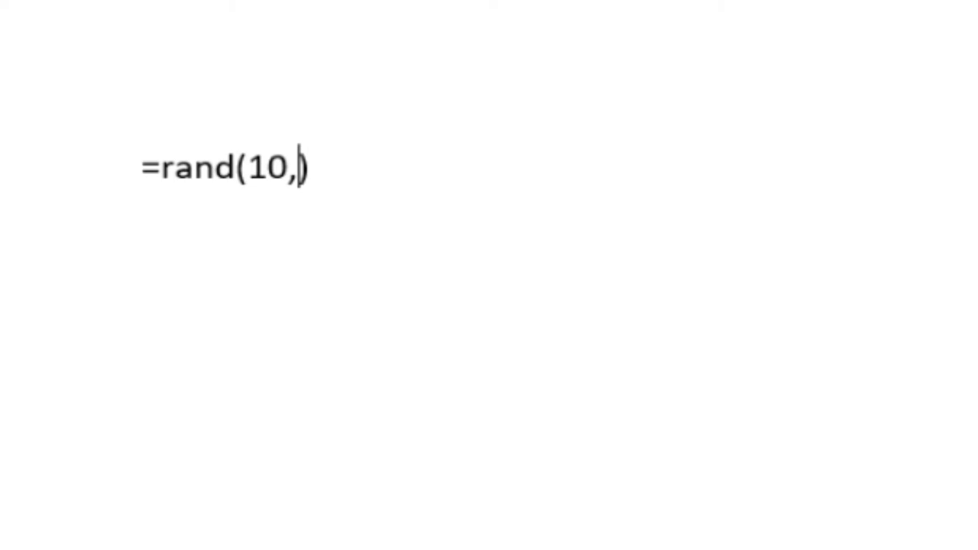
type("4")
Practise selecting the whole formula line and the 4, ending with the caret at the line end
left_click(371, 168)
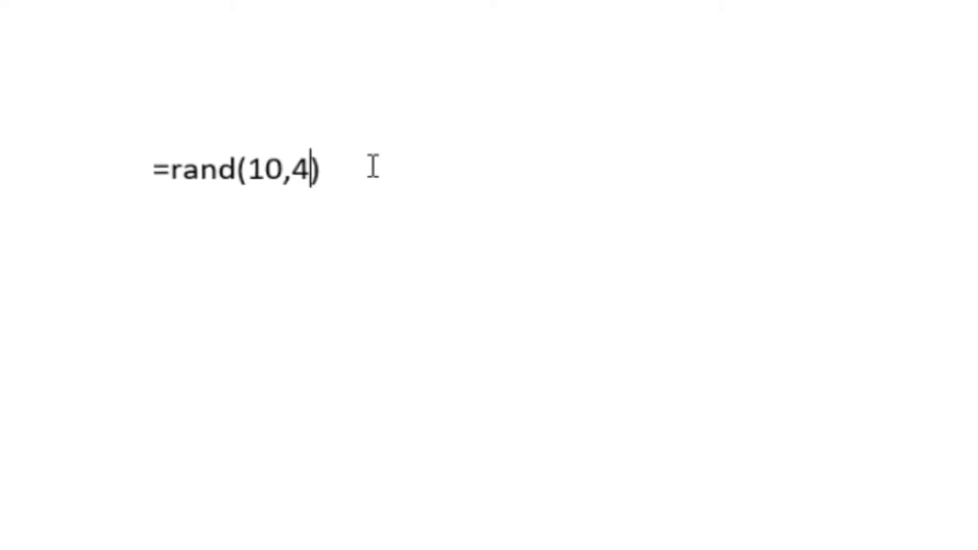
left_click(138, 176)
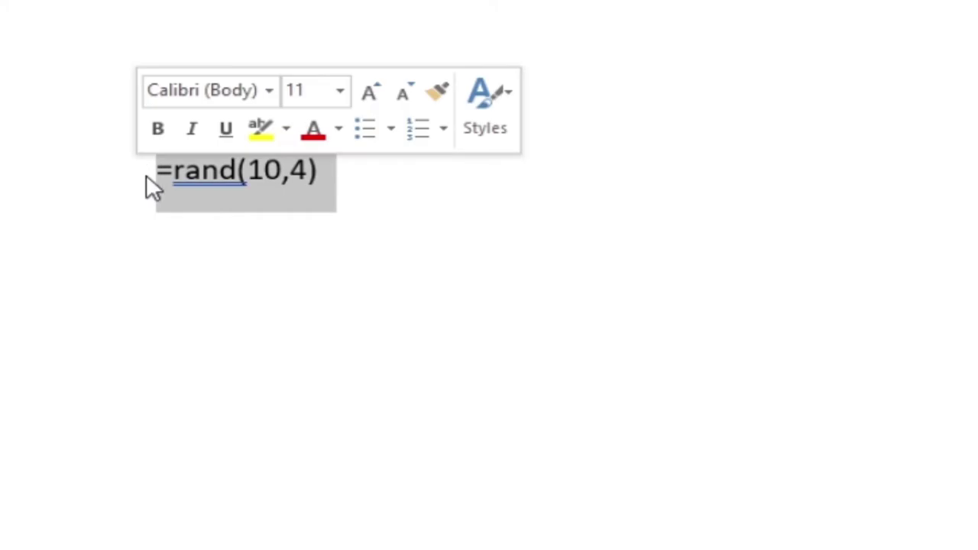
left_click(308, 170)
left_click_drag(308, 170, 291, 166)
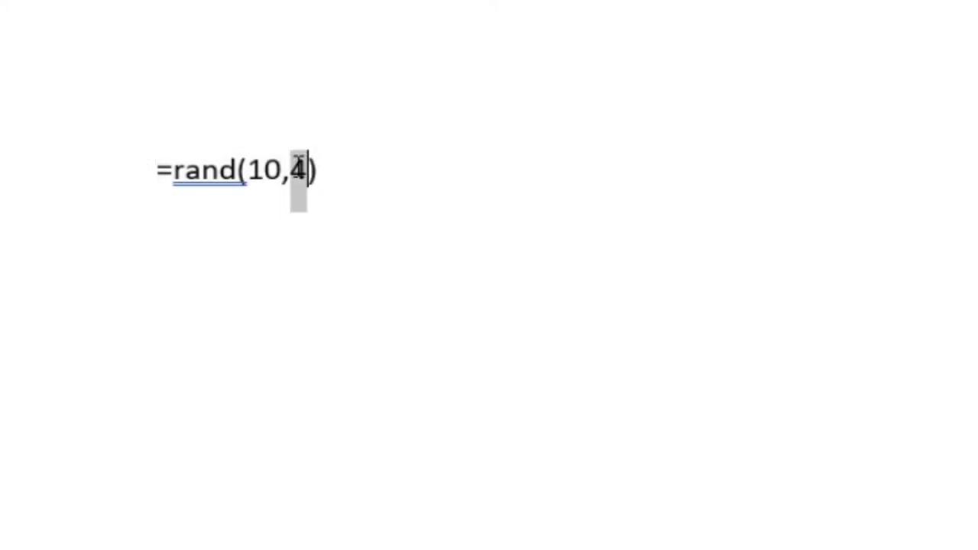
left_click(380, 176)
key("Return")
scroll(655, 146, "up", 15)
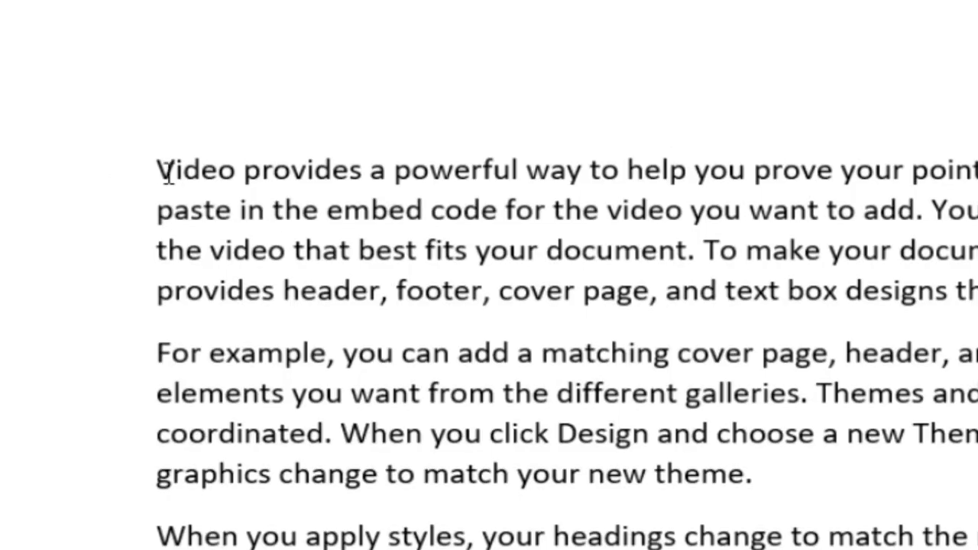
left_click_drag(160, 171, 370, 160)
left_click(159, 210)
left_click_drag(159, 210, 354, 213)
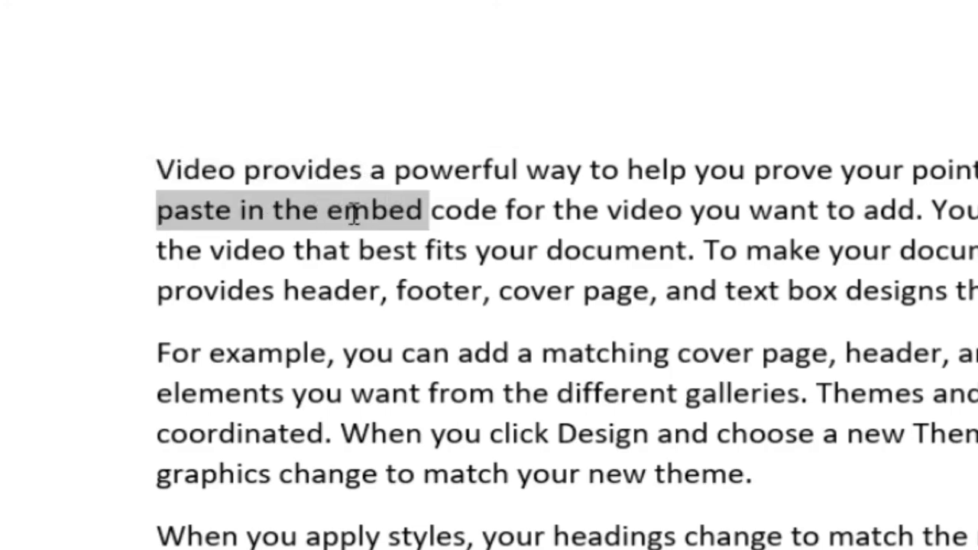
left_click_drag(977, 250, 156, 250)
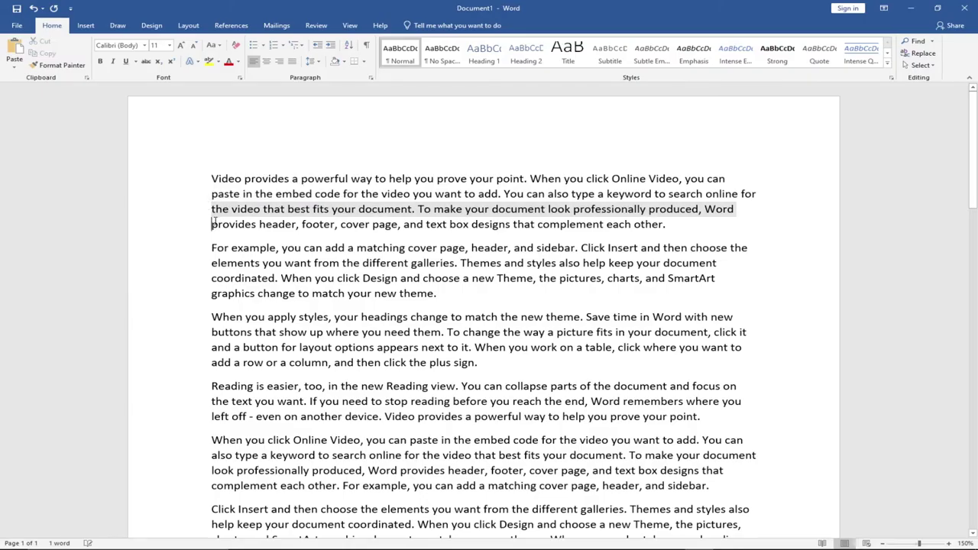
left_click(211, 179)
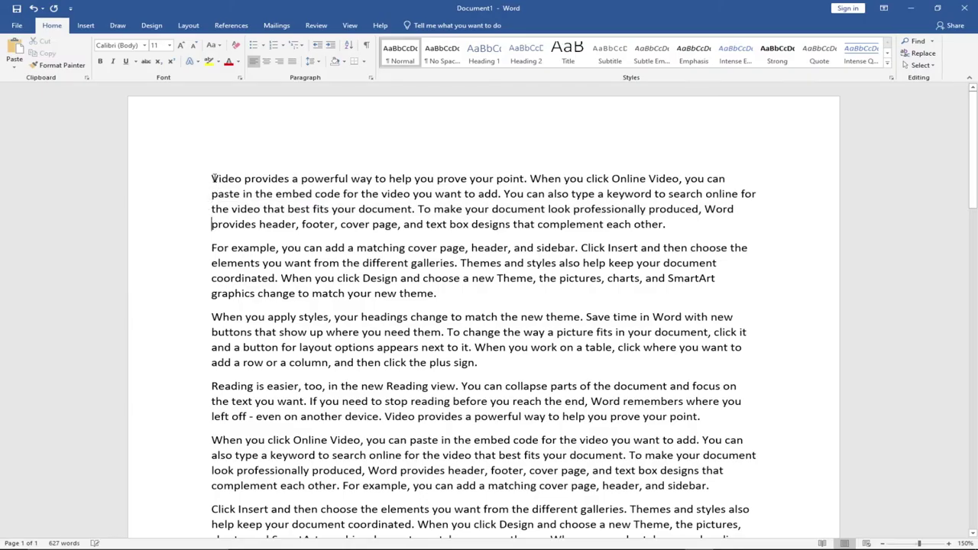
left_click_drag(211, 179, 315, 224)
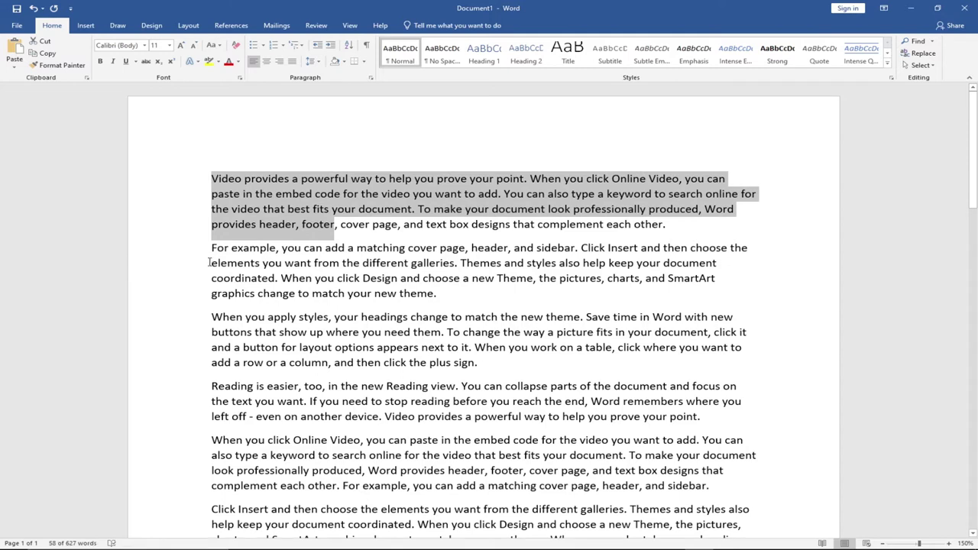
left_click(212, 263)
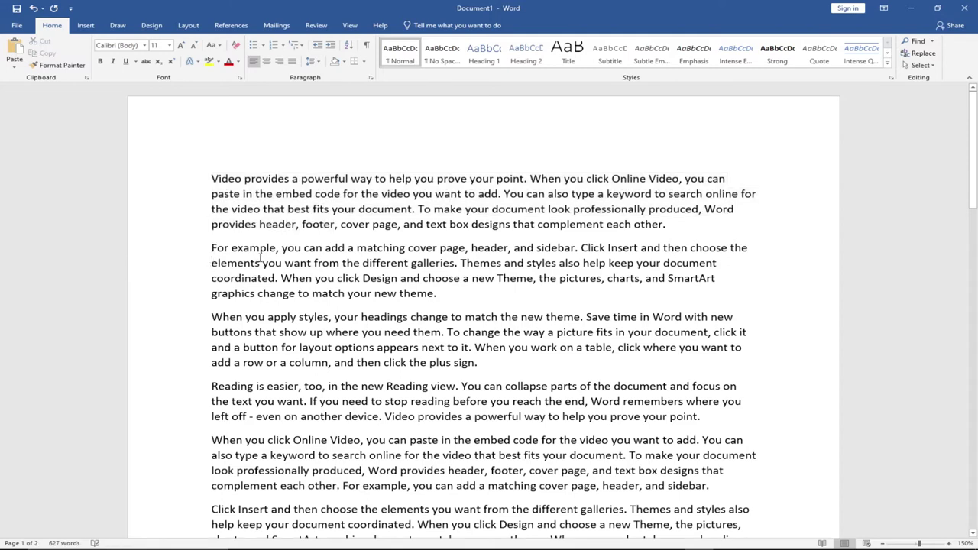
left_click_drag(212, 247, 566, 256)
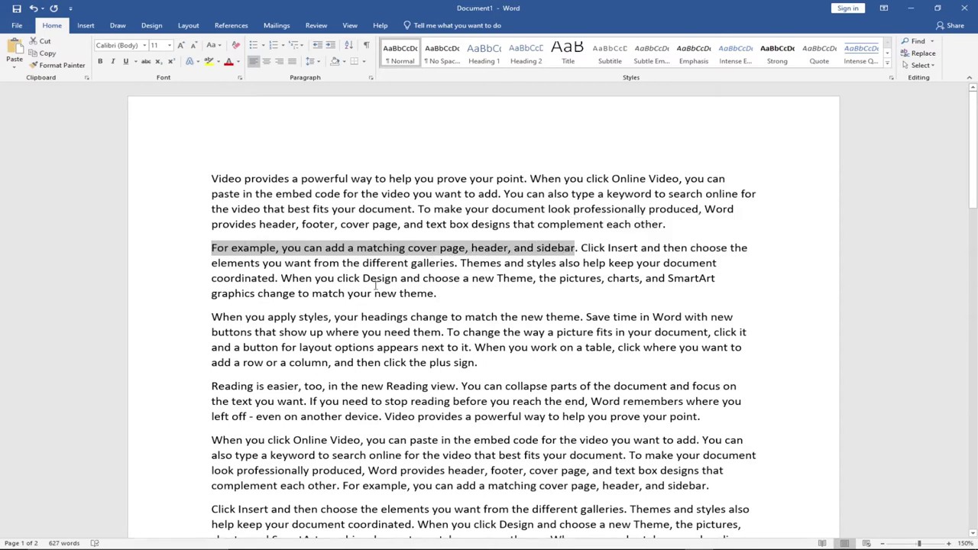
left_click(213, 250)
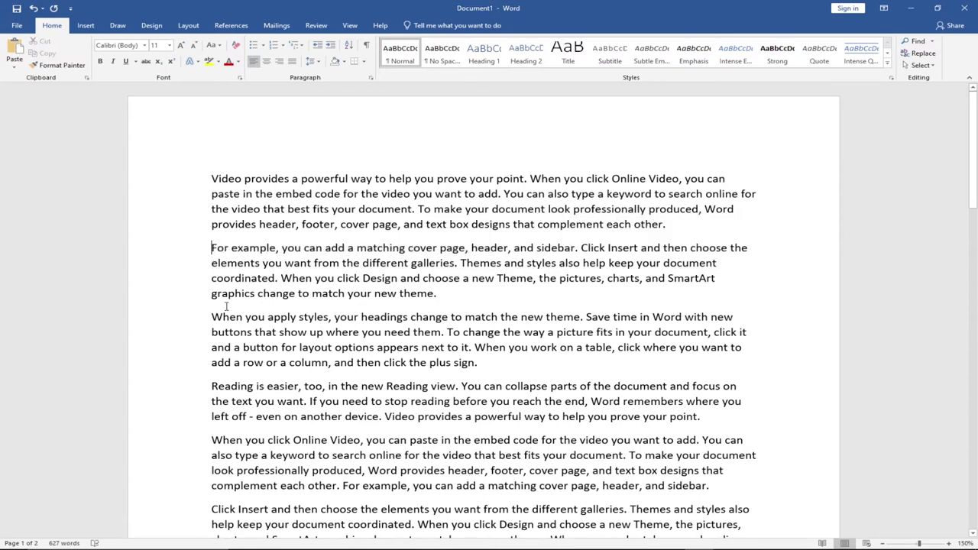
scroll(229, 302, "down", 10)
key("ctrl+z")
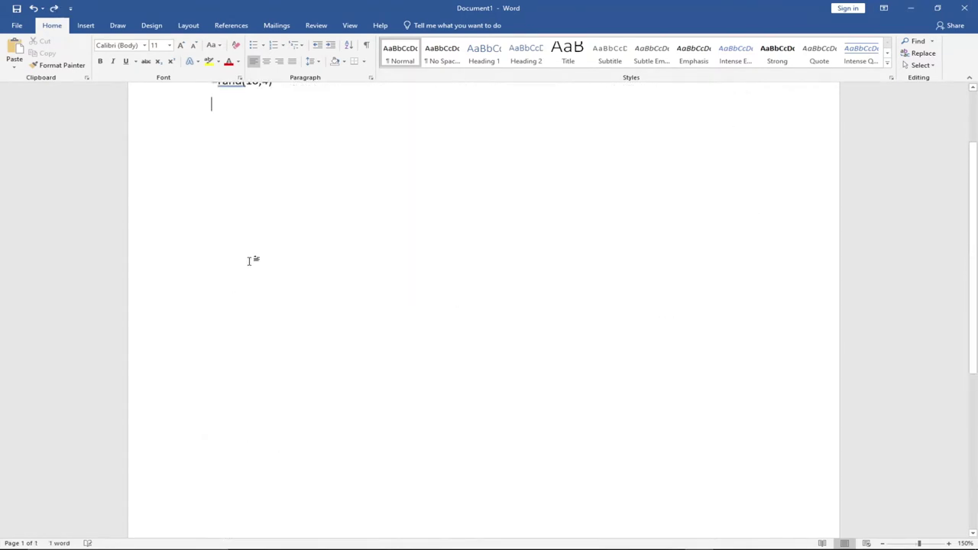
Change the formula to =rand(10,6) and generate its sample paragraphs
scroll(249, 260, "up", 2)
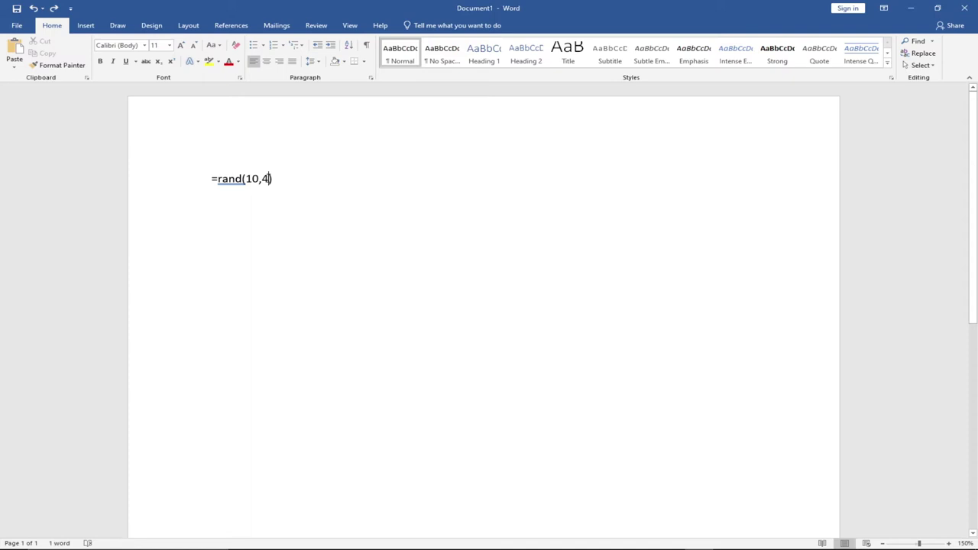
key("BackSpace")
type("6")
key("Return")
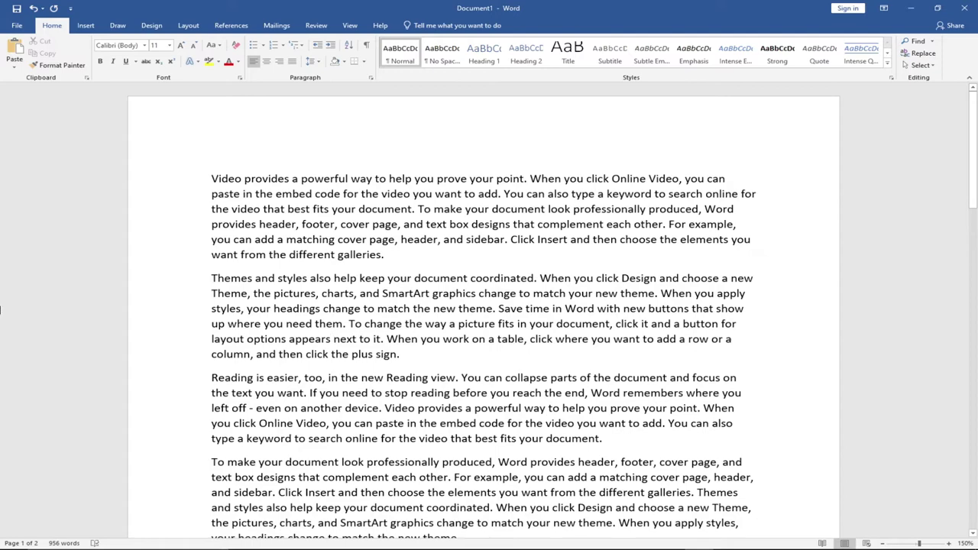
Scroll through the generated text, then undo it back to the formula line
scroll(456, 416, "down", 5)
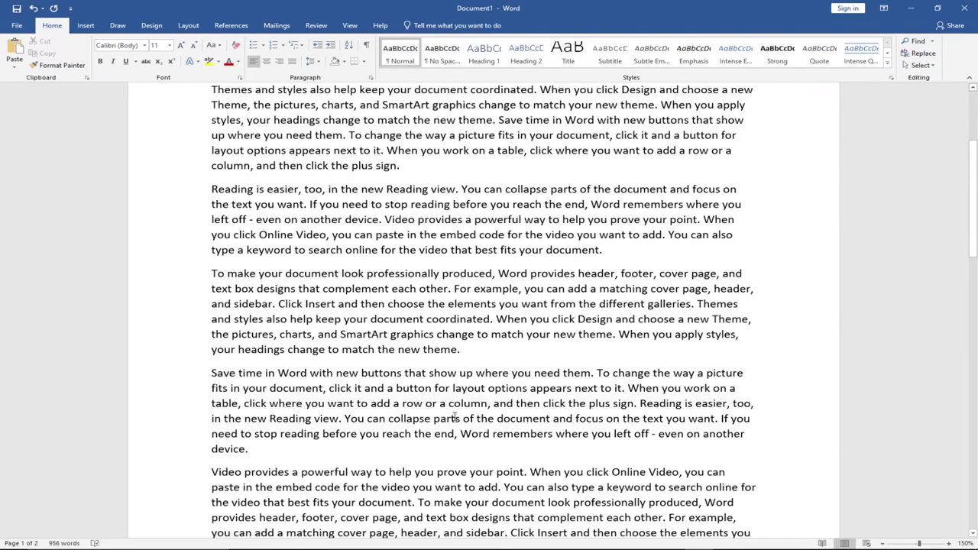
scroll(456, 416, "down", 6)
scroll(456, 414, "up", 2)
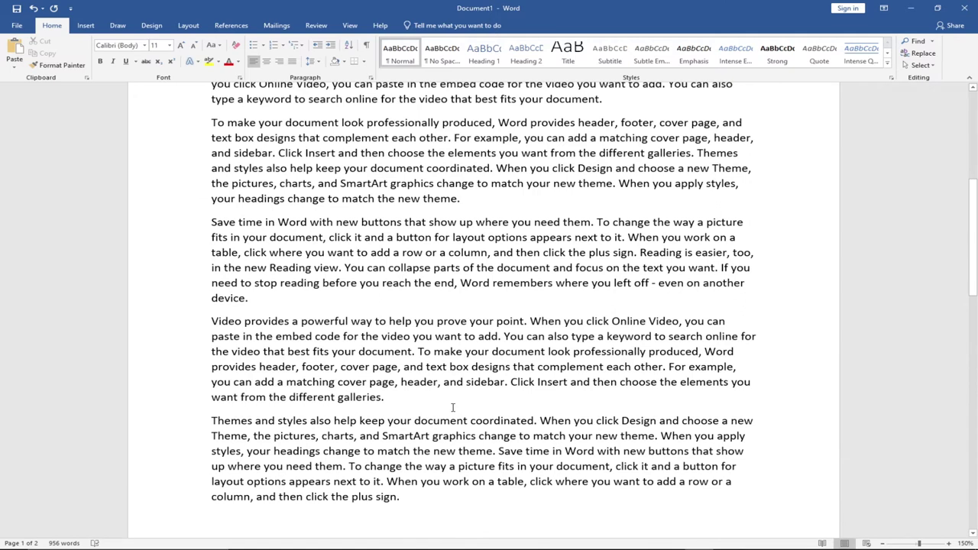
key("ctrl+z")
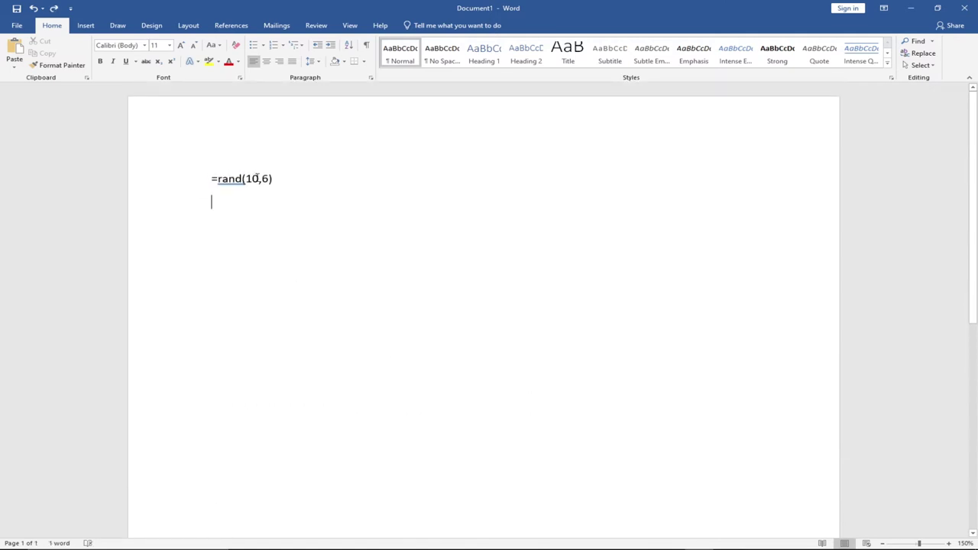
Edit the formula to =rand(15,3) and generate its sample text
left_click(245, 179)
key("Delete")
key("Delete")
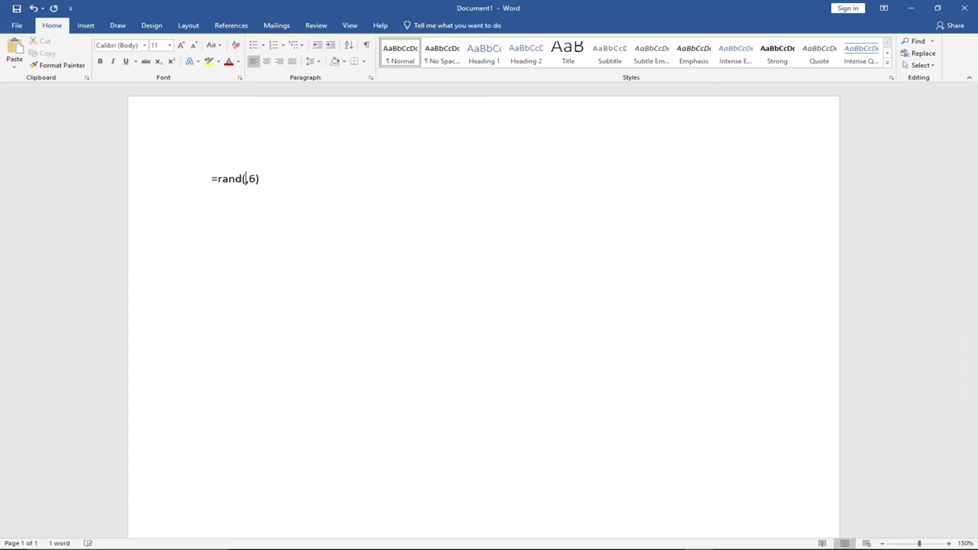
type("15")
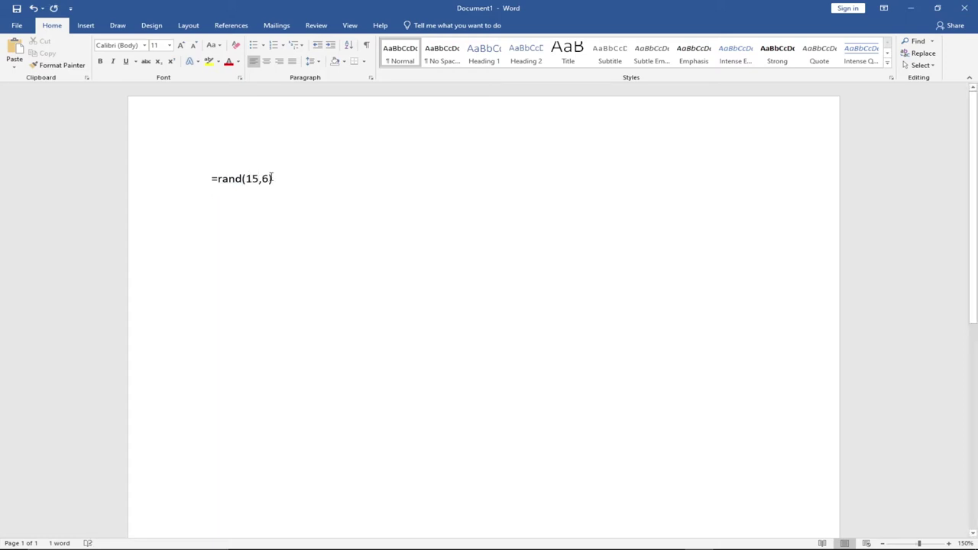
left_click(271, 178)
key("BackSpace")
type("3")
key("Return")
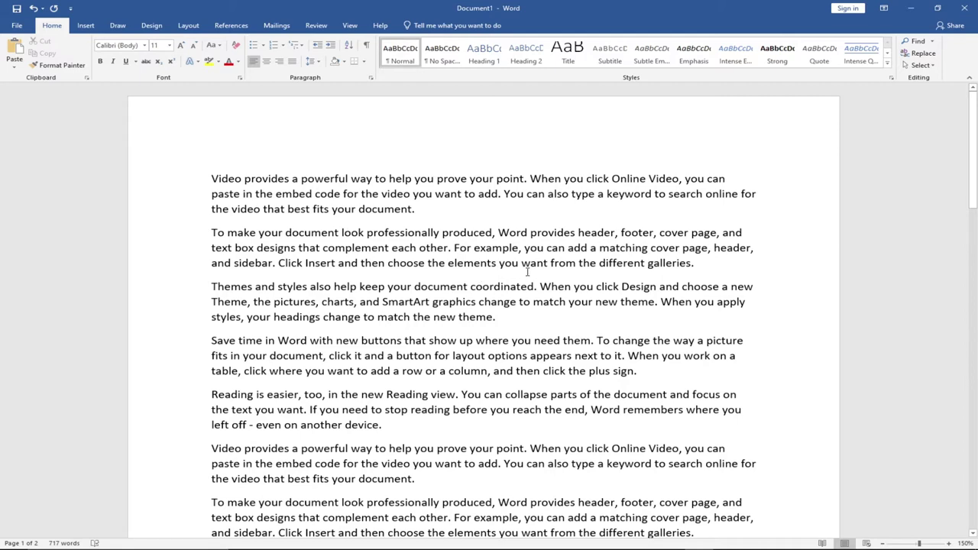
Undo the generated text, delete the formula line, and start a new =lorem() formula
key("ctrl+z")
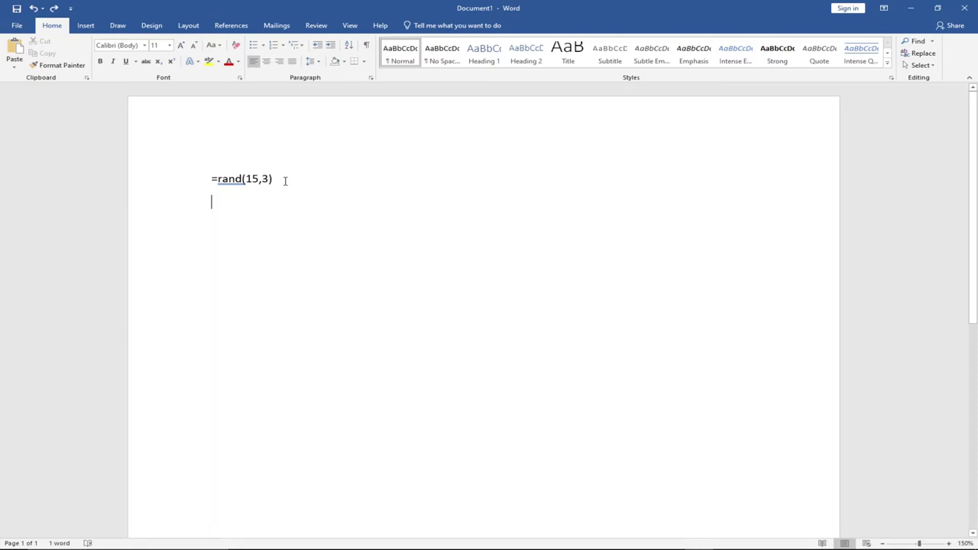
left_click(193, 177)
key("BackSpace")
type("=l")
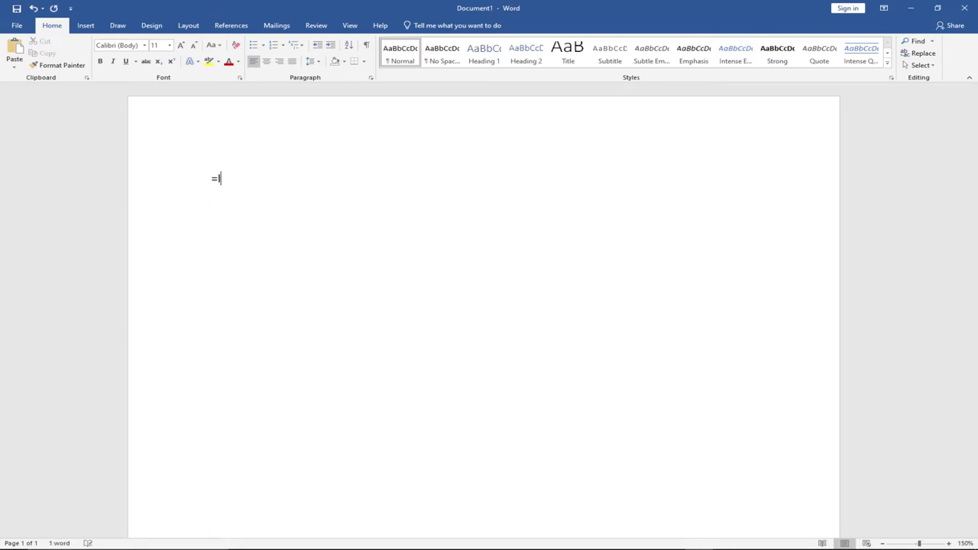
type("orem")
type("()")
Retype the line as =lorem(5), expand it into five Lorem ipsum paragraphs, then undo to the formula
type("5")
key("ctrl+a")
key("BackSpace")
type("=r")
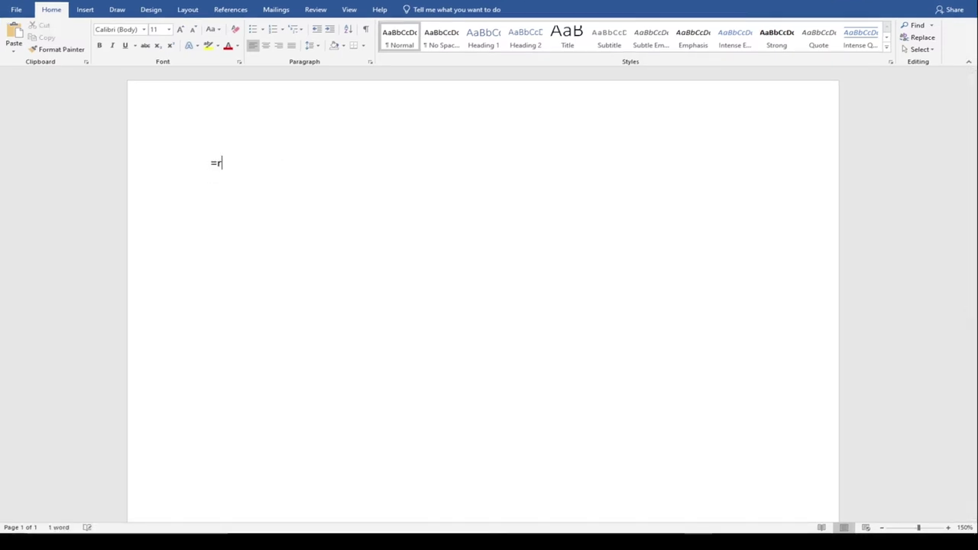
key("BackSpace")
type("lo")
type("rem")
type("()")
type("5")
key("Return")
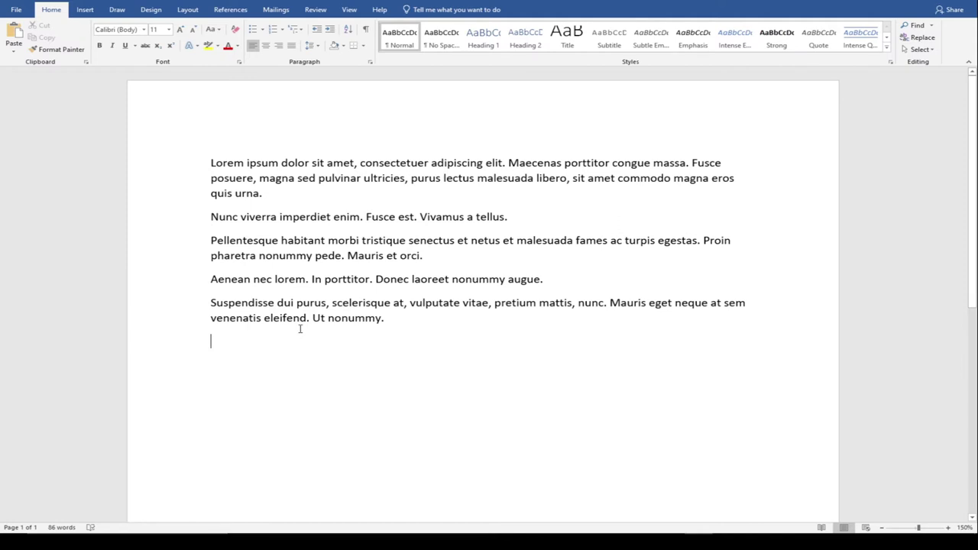
key("ctrl+z")
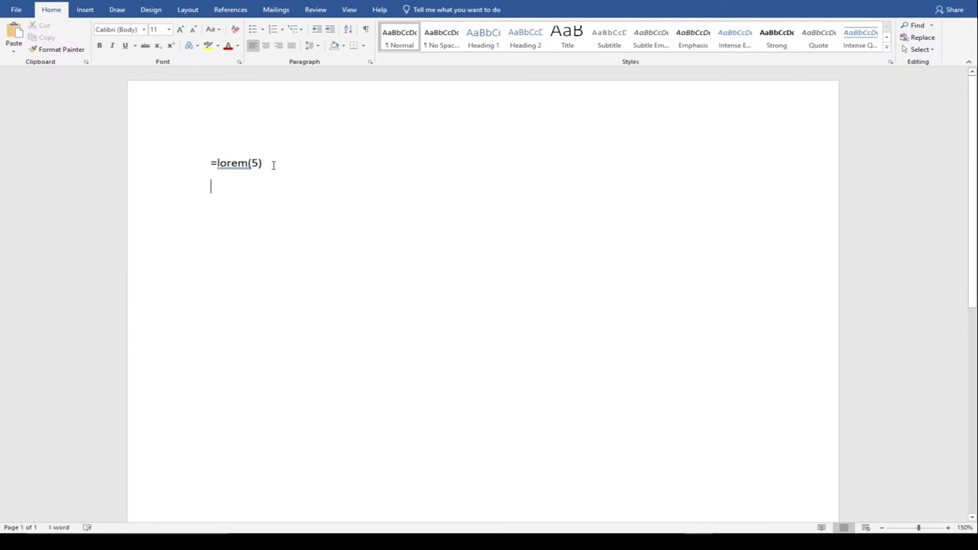
Replace the lorem formula with =rand(15,5) and expand it into sample paragraphs
left_click(192, 154)
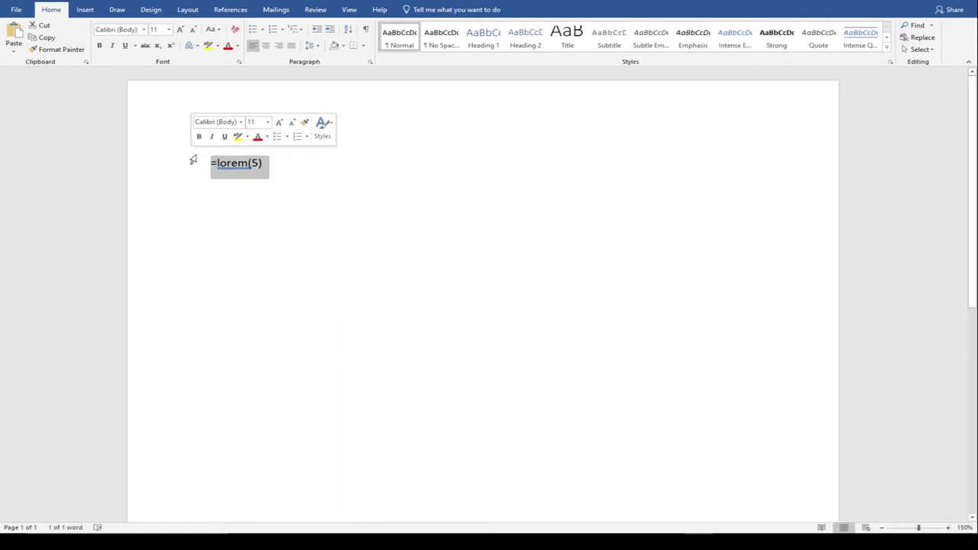
left_click(331, 204)
key("BackSpace")
key("BackSpace")
key("BackSpace")
key("BackSpace")
key("BackSpace")
key("BackSpace")
key("BackSpace")
key("BackSpace")
type("rand(15,5)")
key("ctrl+a")
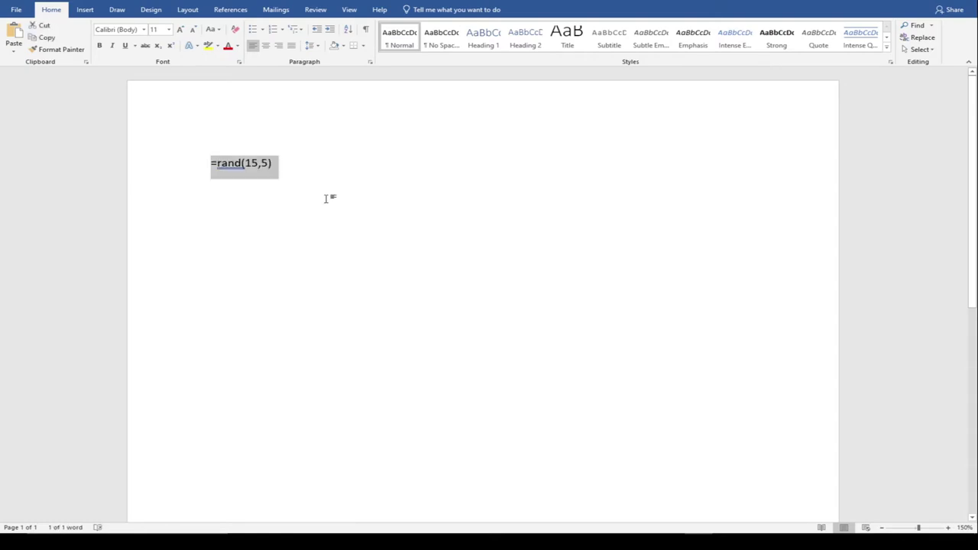
left_click(284, 162)
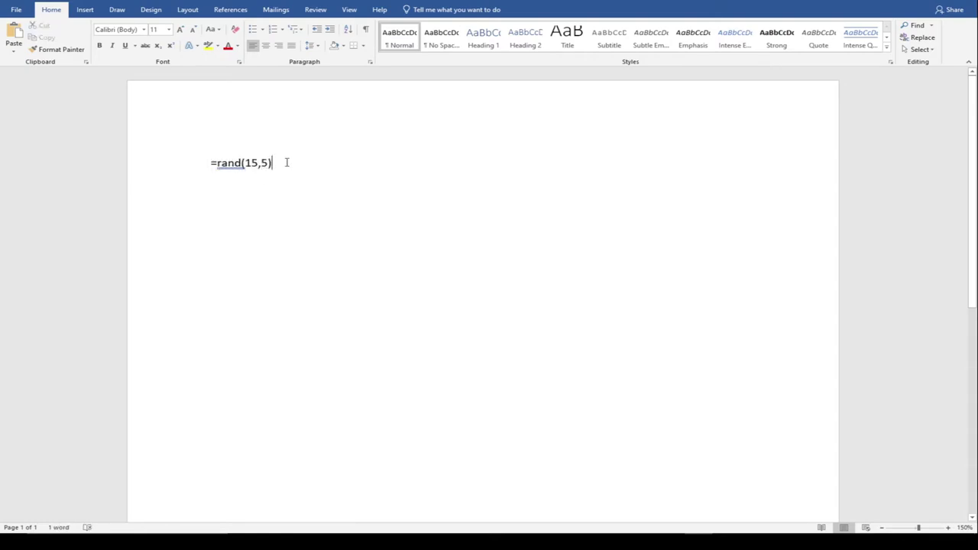
key("Return")
Practise drag-selecting spans of the generated paragraphs and clicking to deselect them
scroll(296, 179, "down", 2)
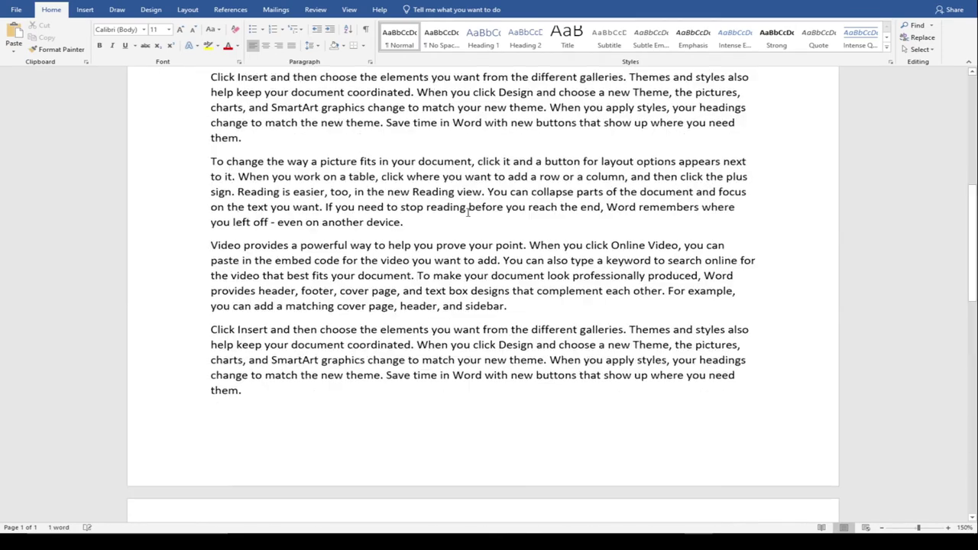
scroll(447, 179, "down", 1)
left_click_drag(389, 139, 415, 250)
left_click(407, 149)
left_click_drag(407, 150, 461, 180)
left_click(413, 150)
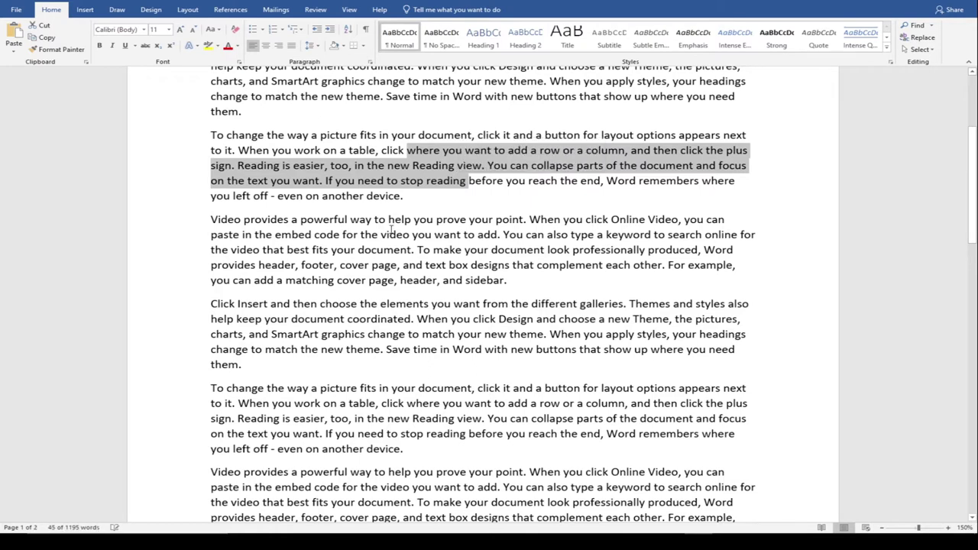
scroll(391, 229, "up", 5)
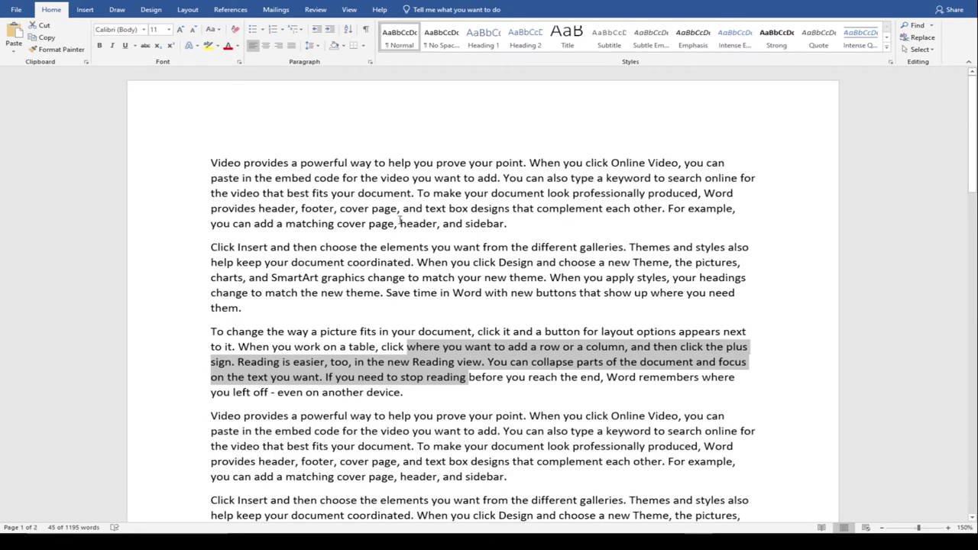
left_click(427, 187)
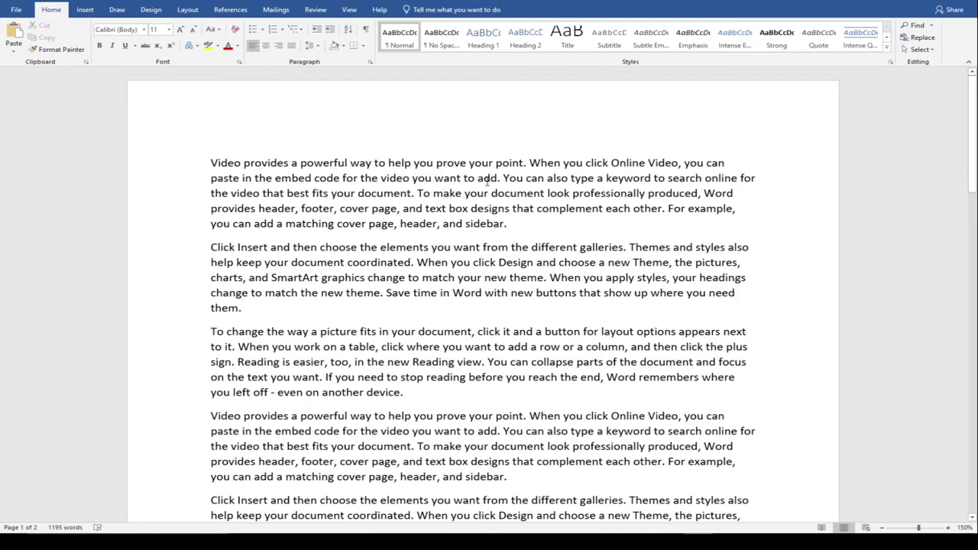
left_click_drag(423, 184, 507, 223)
left_click(440, 193)
left_click_drag(443, 177, 530, 276)
left_click_drag(547, 283, 562, 296)
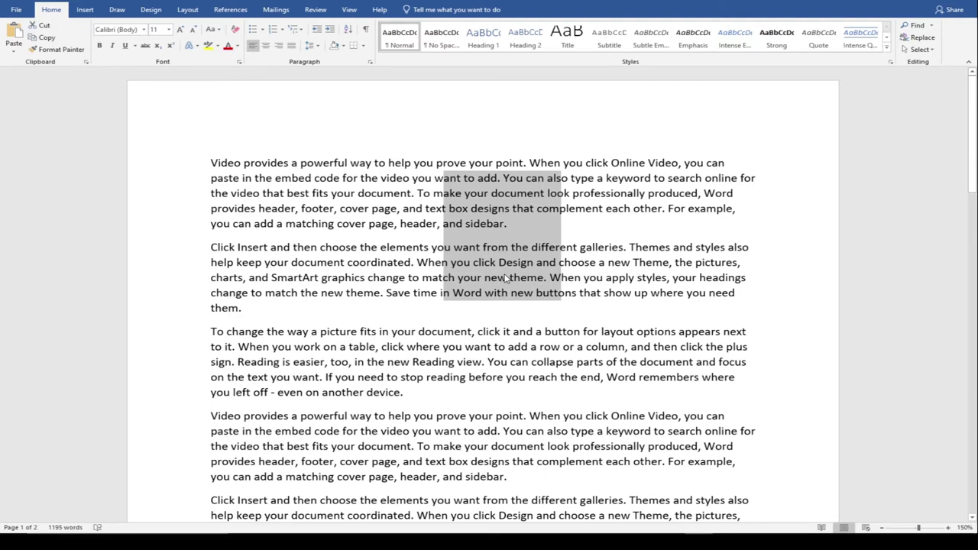
key("alt")
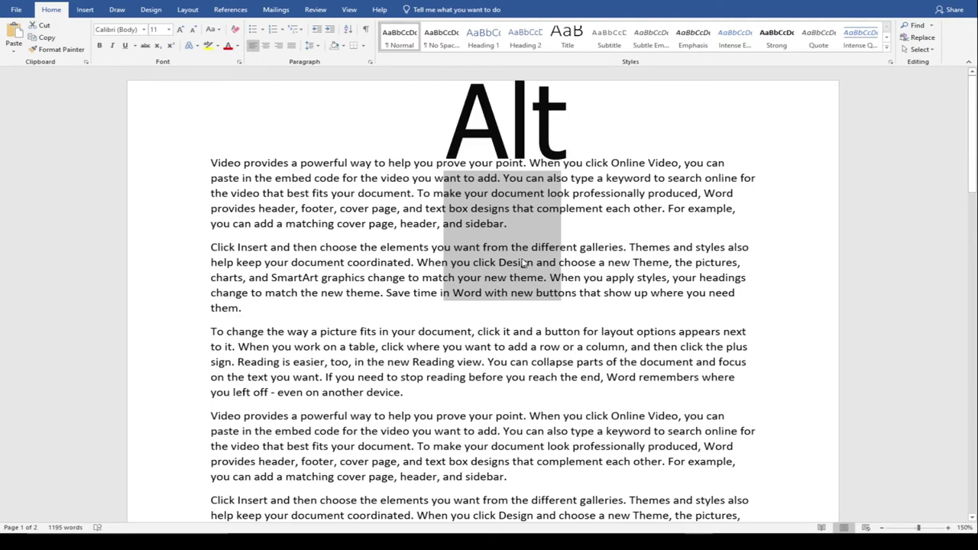
left_click(99, 45)
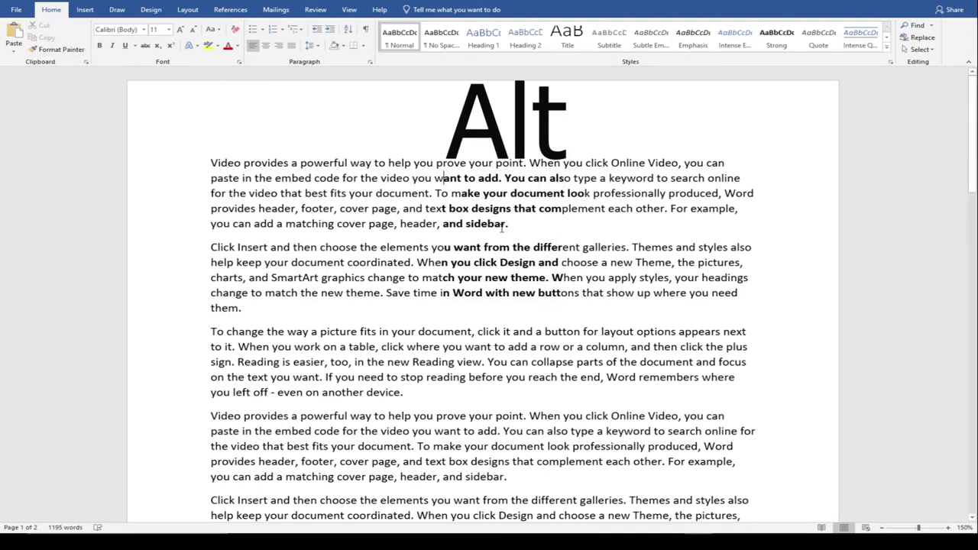
key("ctrl+z")
left_click(494, 195)
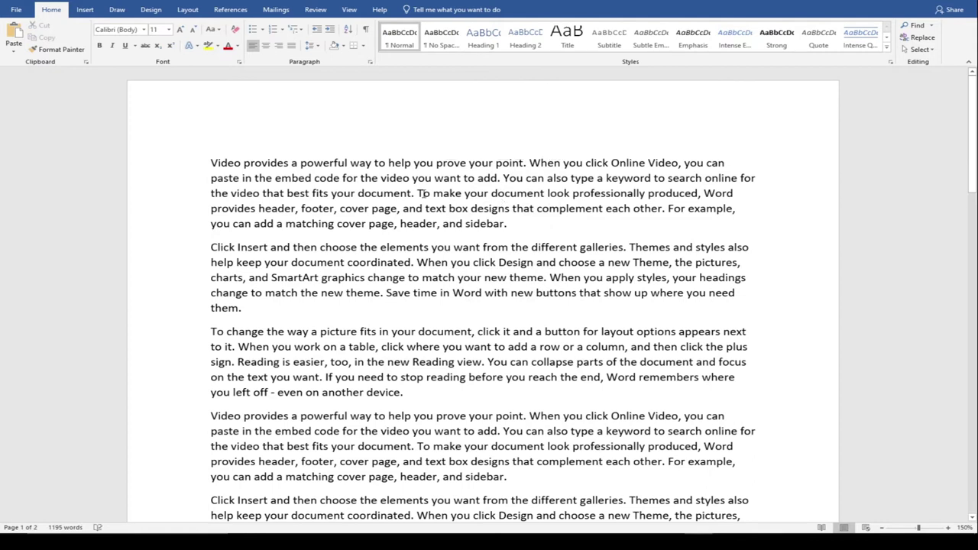
left_click_drag(464, 178, 531, 299)
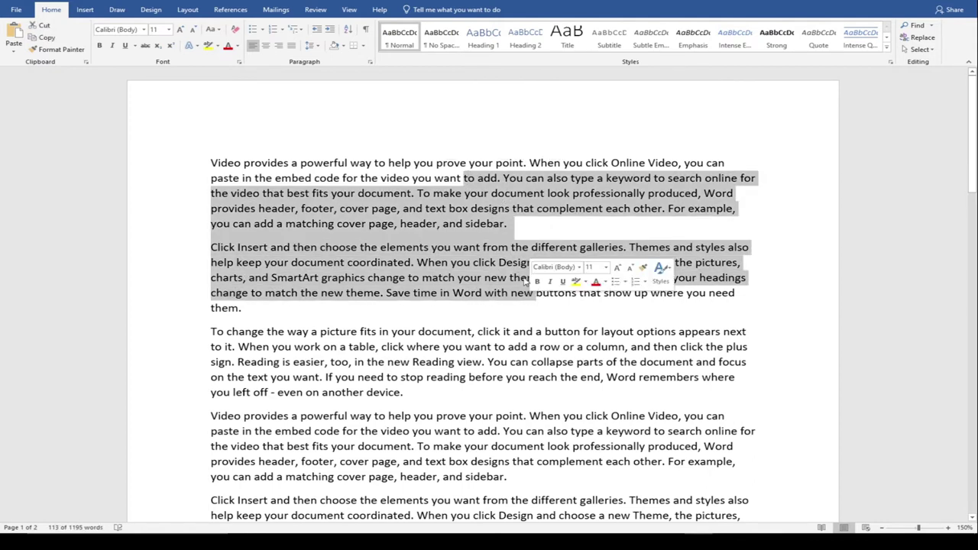
left_click(509, 224)
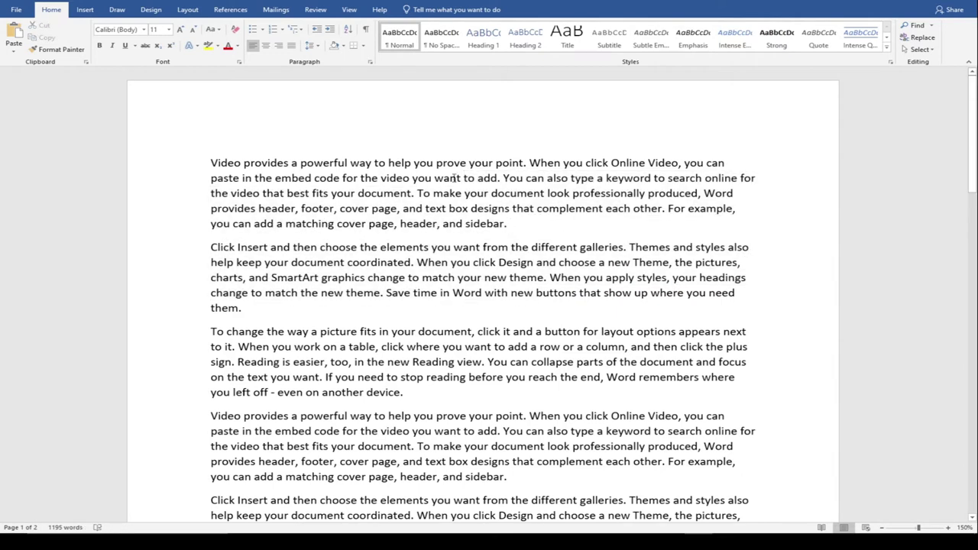
left_click_drag(443, 176, 580, 388)
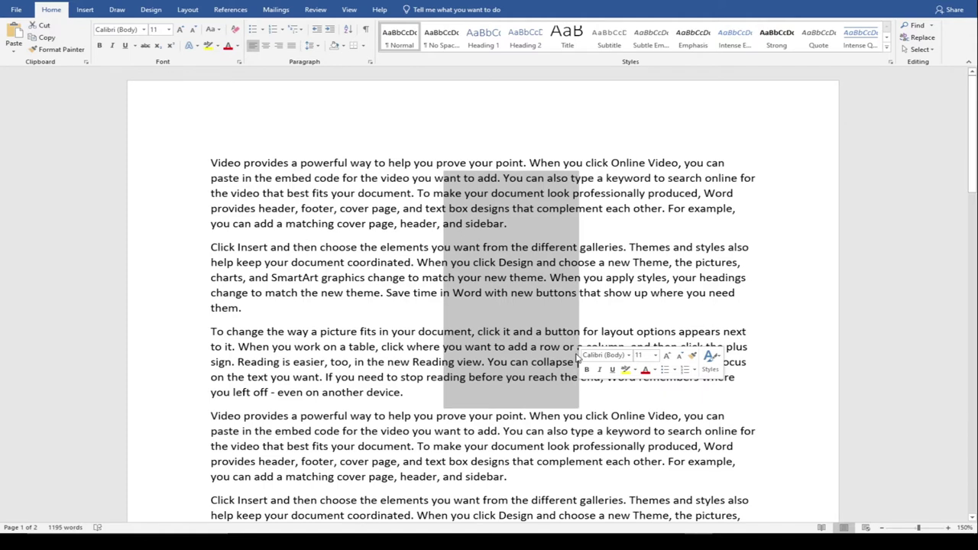
key("ctrl+b")
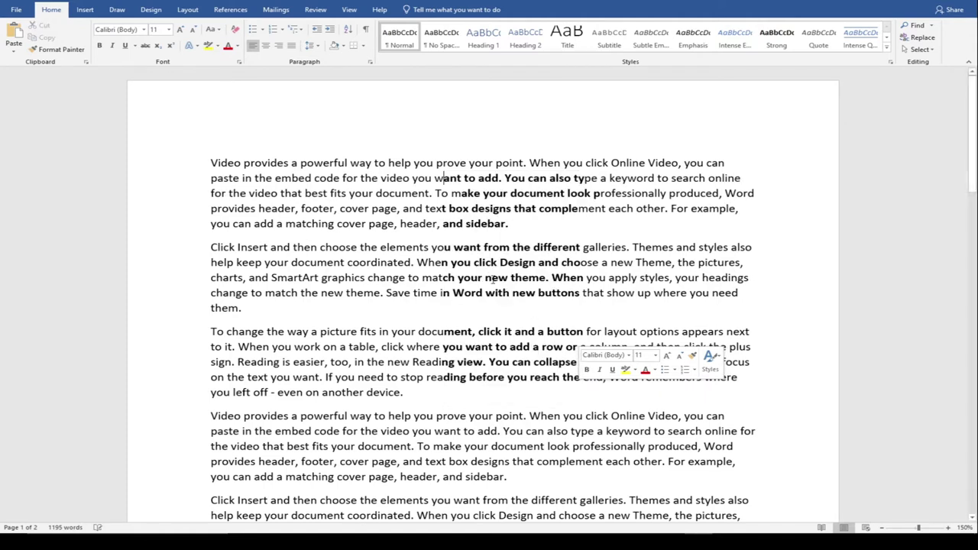
key("ctrl+z")
left_click(464, 246)
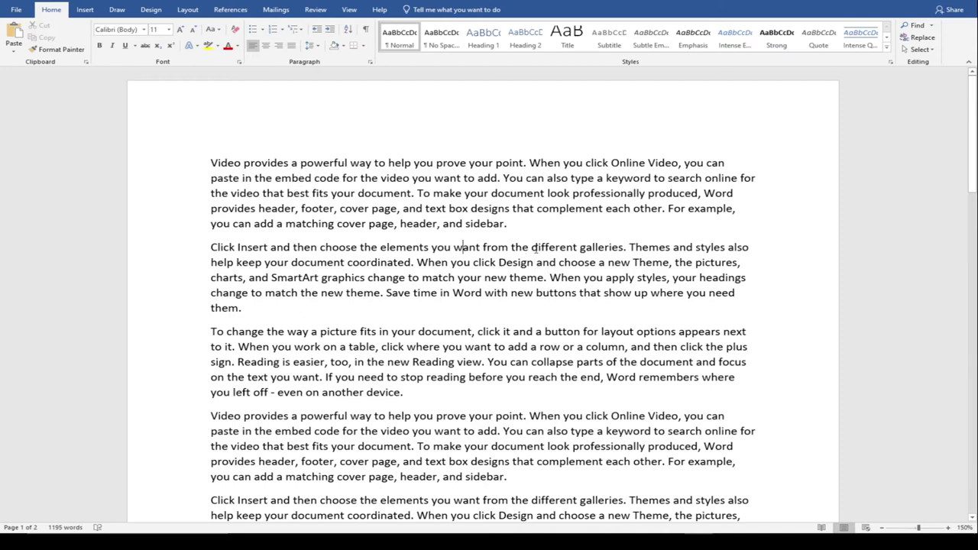
scroll(532, 247, "down", 10)
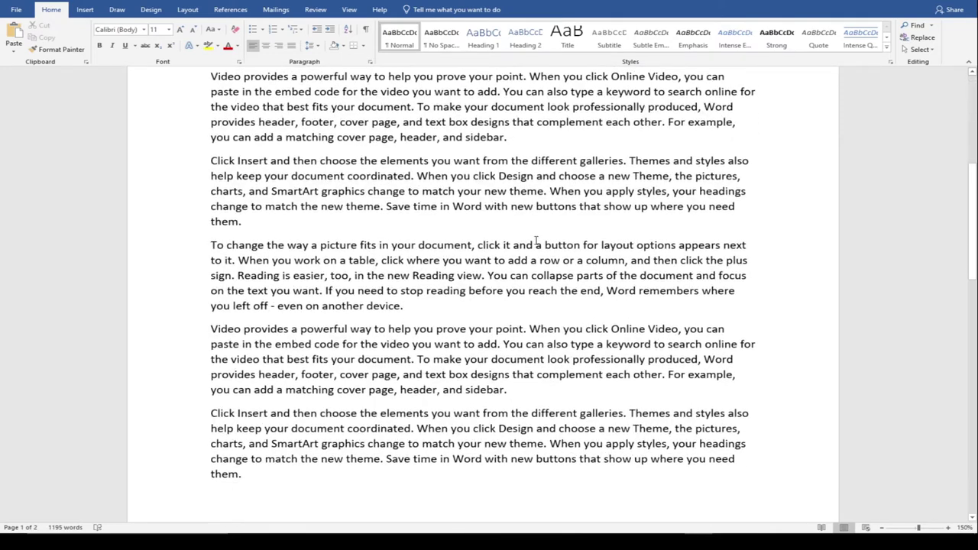
Undo the expansion back to =rand(15,5) and delete that formula line
key("ctrl+z")
scroll(536, 239, "up", 3)
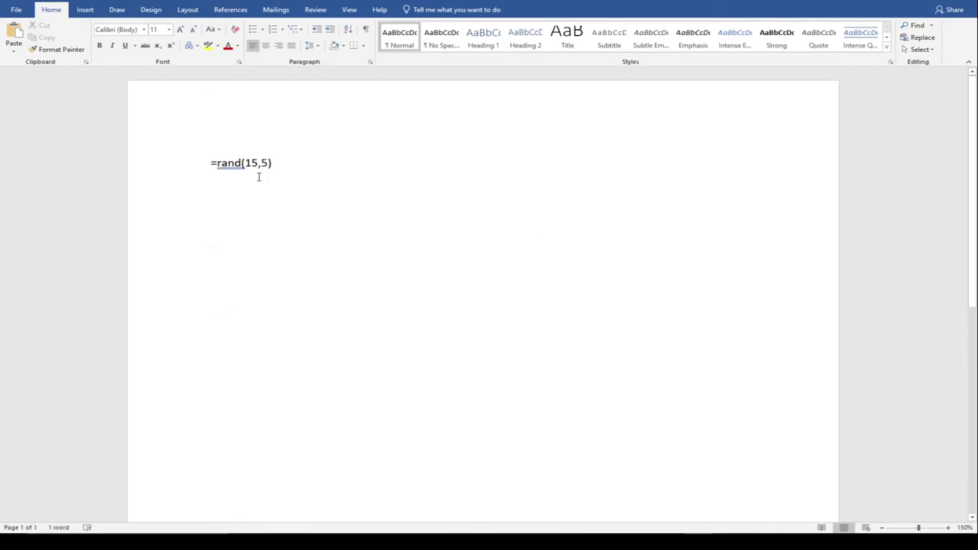
left_click_drag(280, 165, 179, 155)
key("Delete")
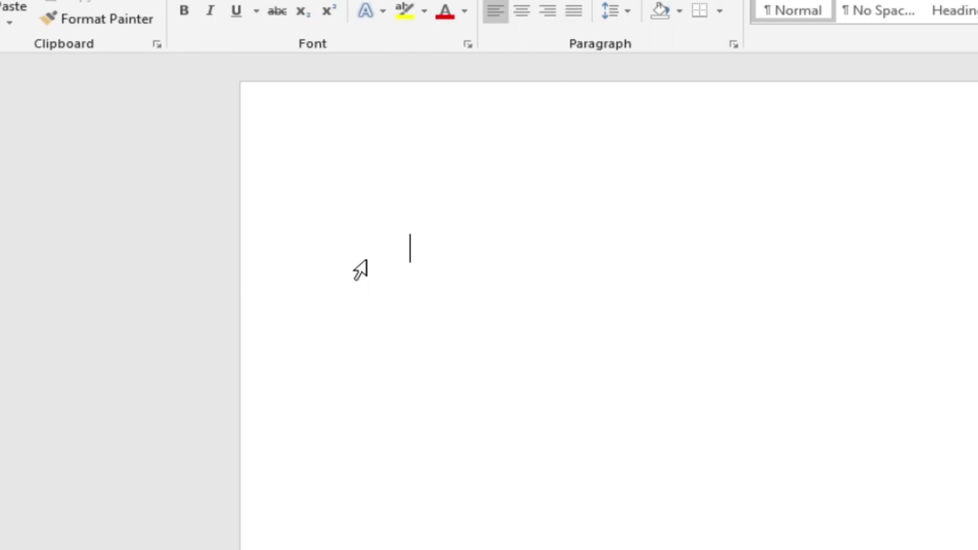
In Proofing's AutoCorrect options, enter Replace 'mse' With 'Microsoft Excel'
key("alt+f")
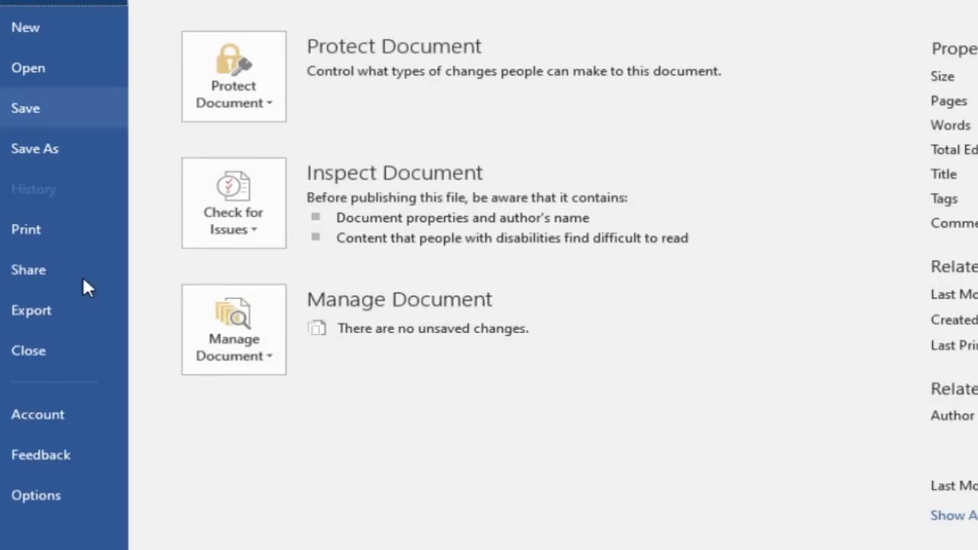
left_click(46, 513)
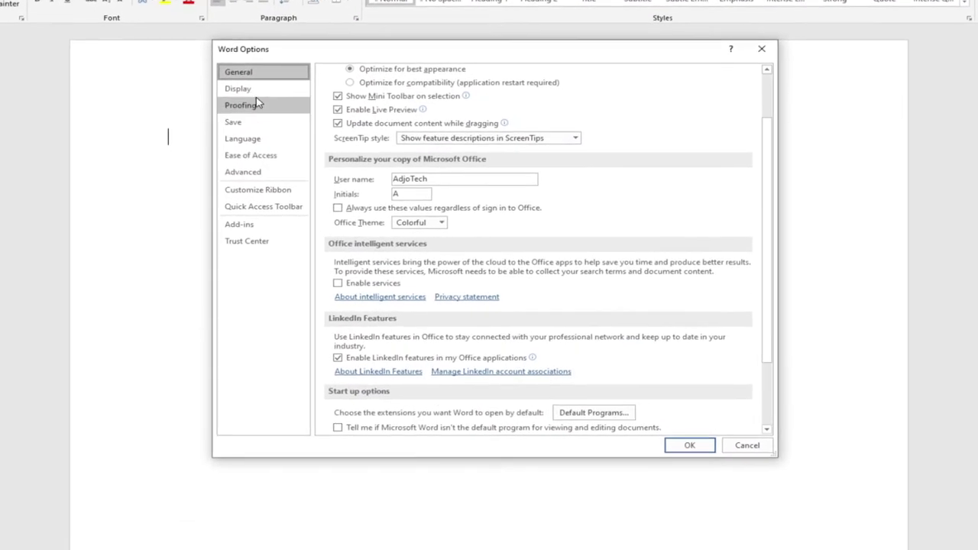
left_click(255, 105)
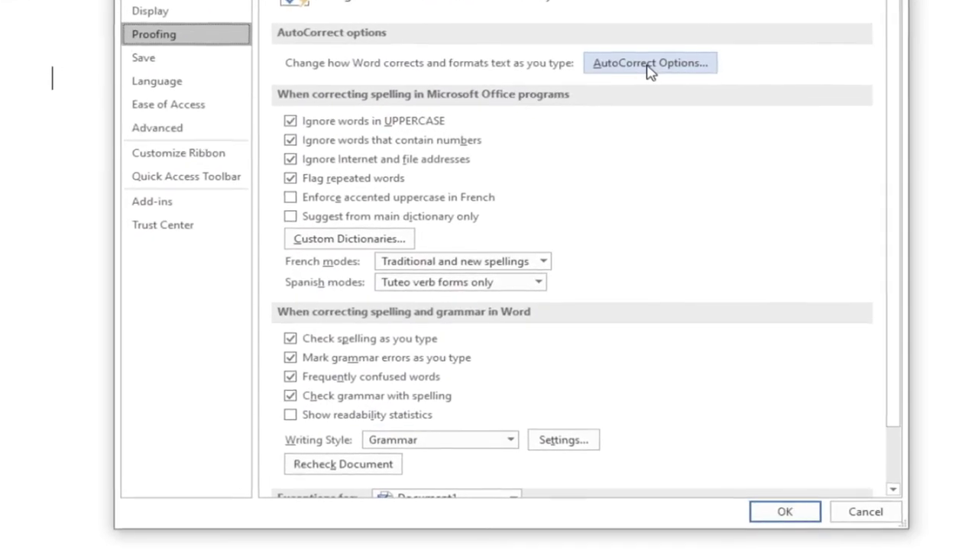
left_click(630, 86)
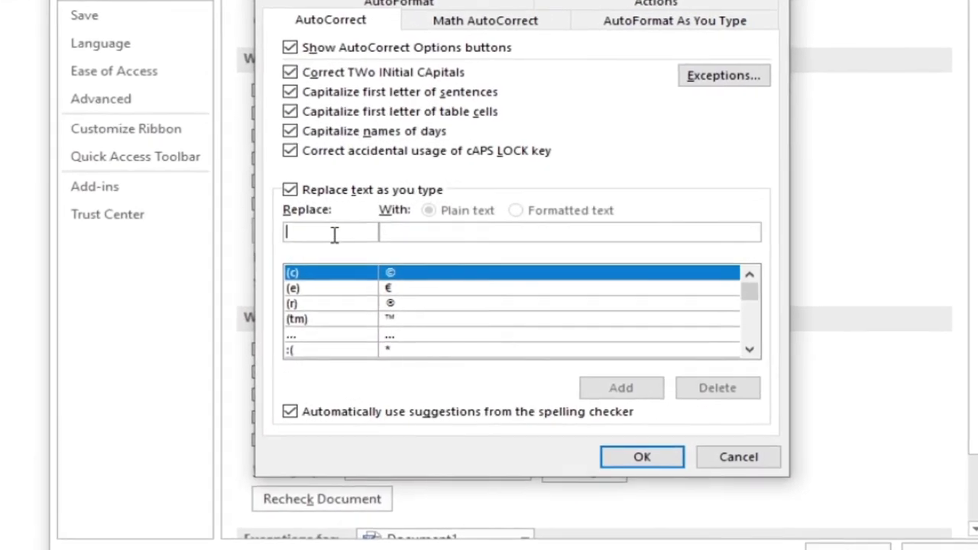
type("mse")
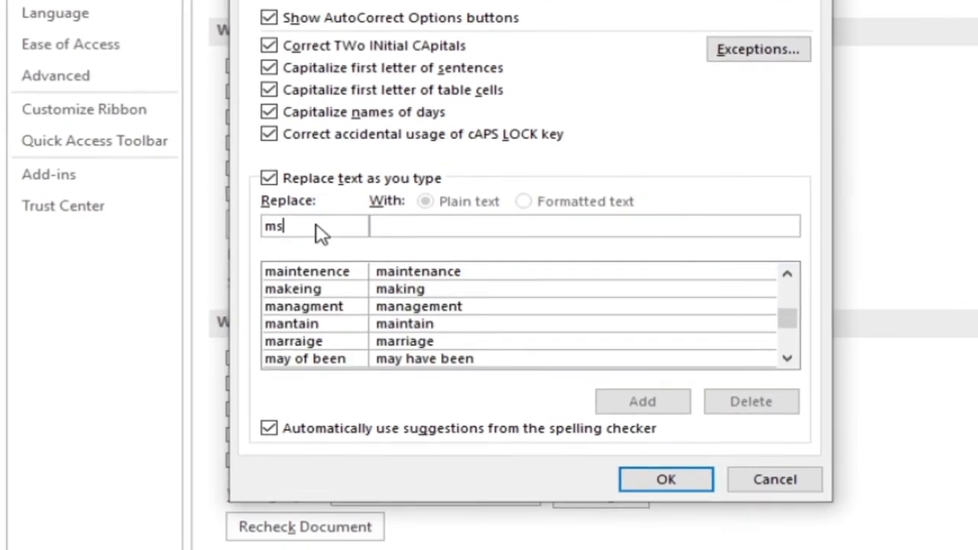
left_click(425, 225)
type("Mod")
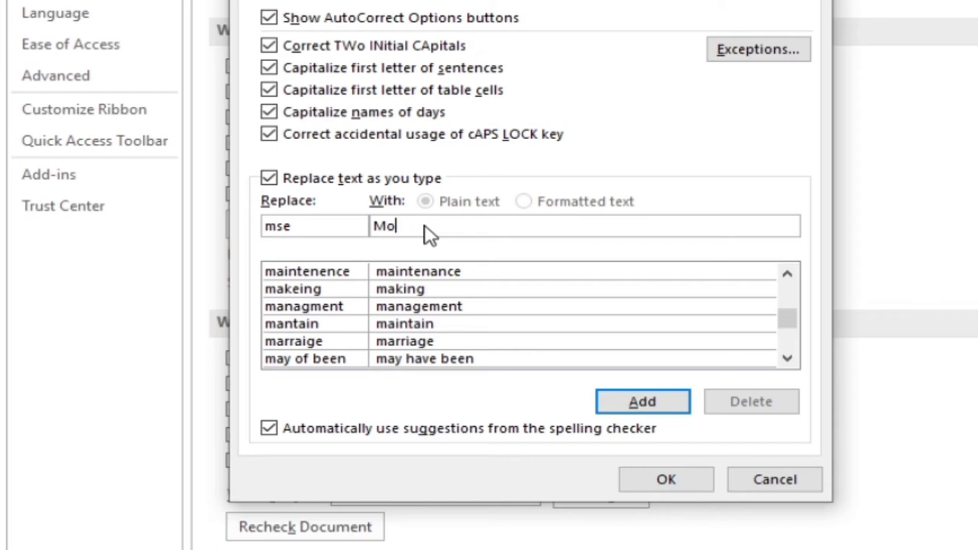
key("BackSpace")
key("BackSpace")
type("icrosoft Ex")
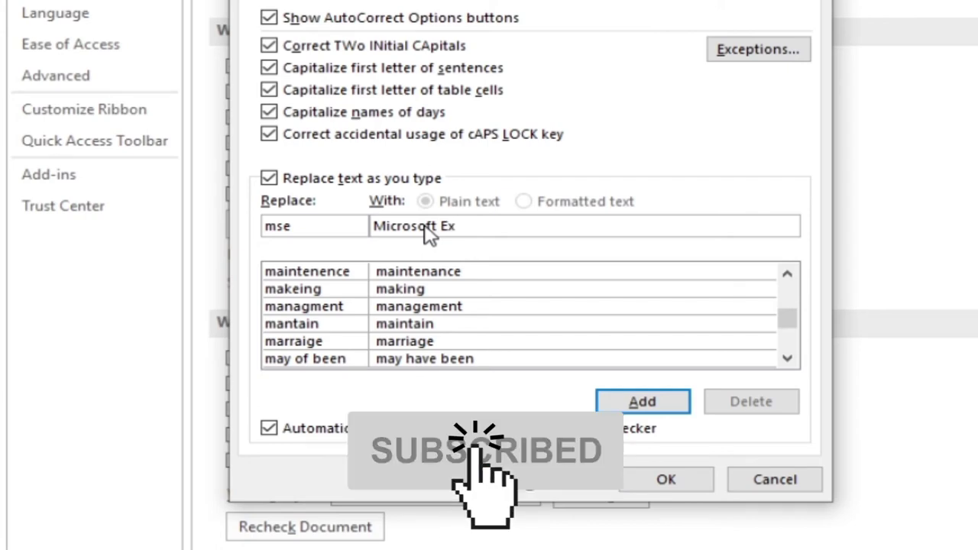
type("cel")
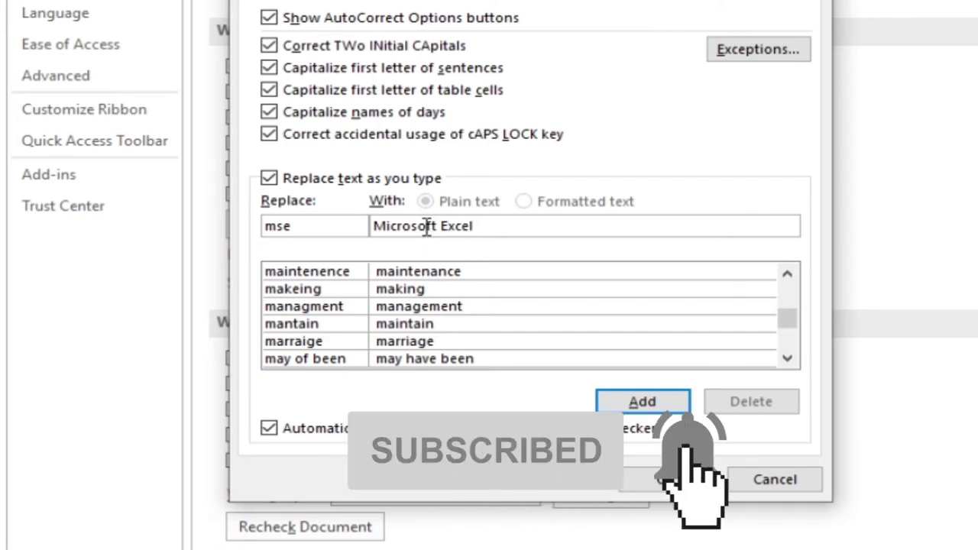
Add the mse entry, close both dialogs, and type mse to get Microsoft Excel
left_click(640, 402)
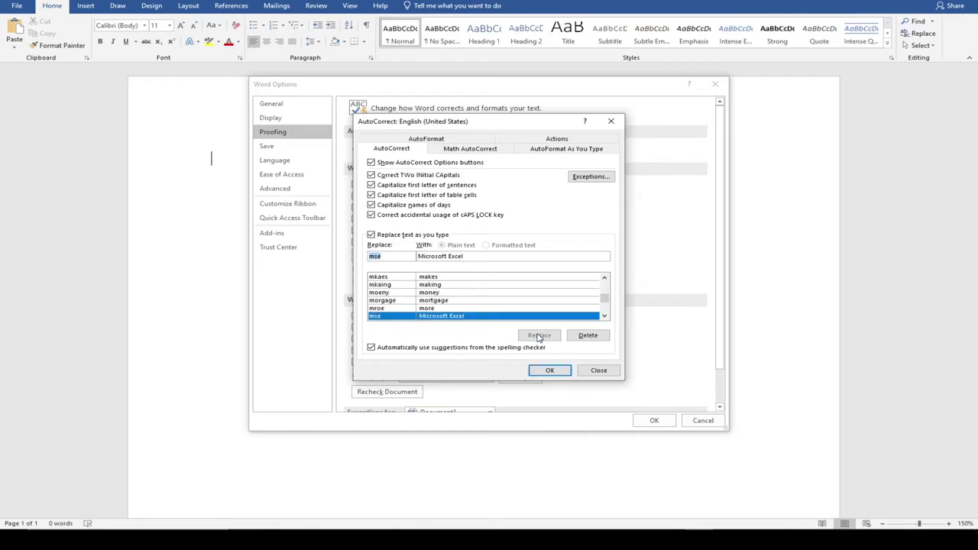
left_click(550, 370)
left_click(654, 420)
type("mse")
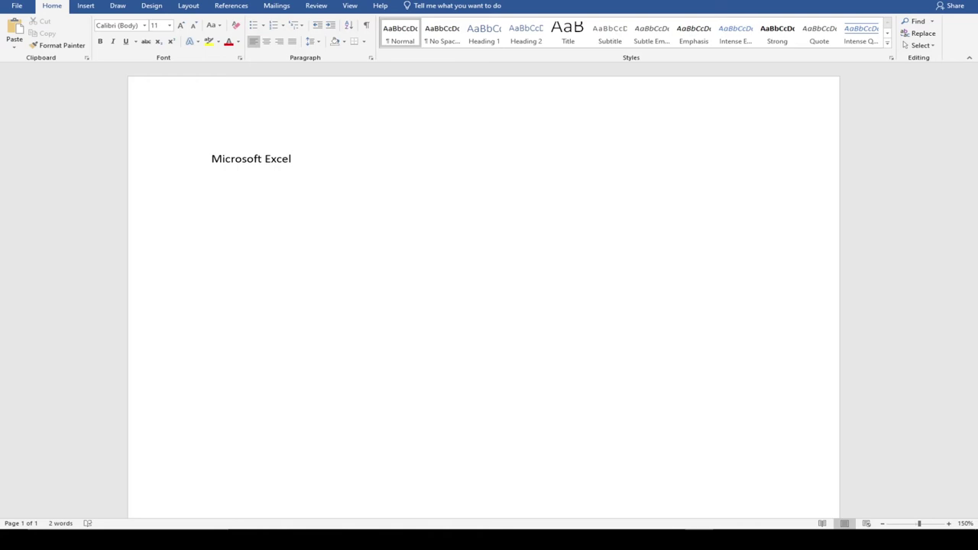
Add an AutoCorrect entry replacing msw with Microsoft Word
left_click(16, 5)
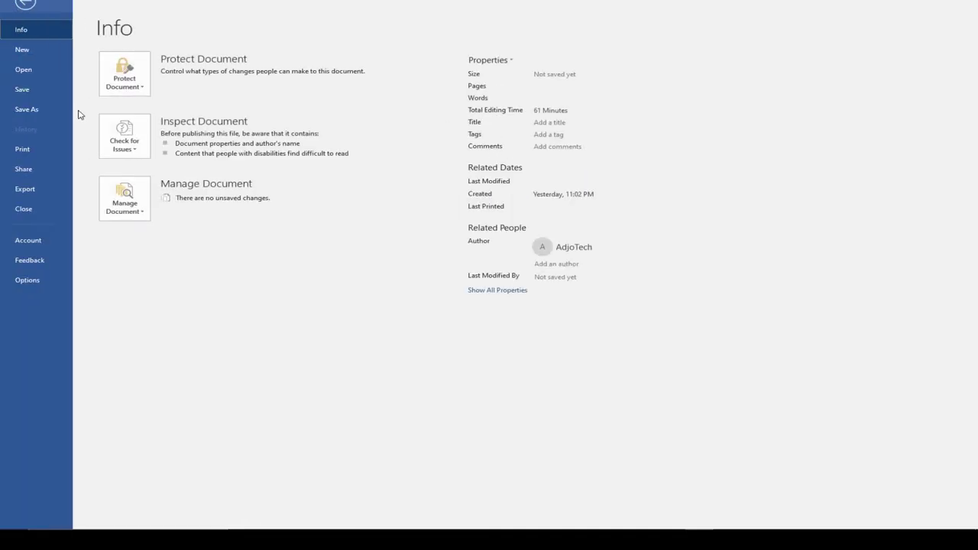
left_click(26, 281)
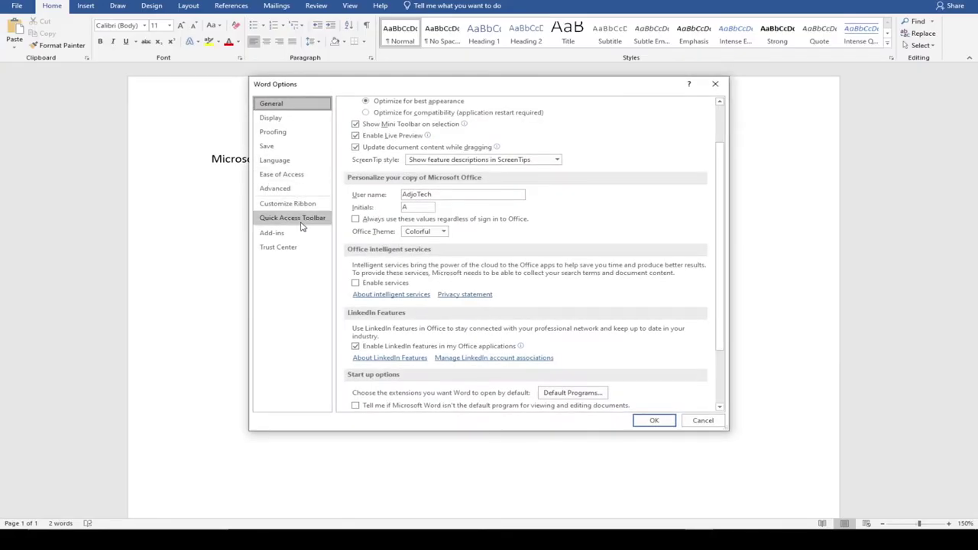
left_click(279, 135)
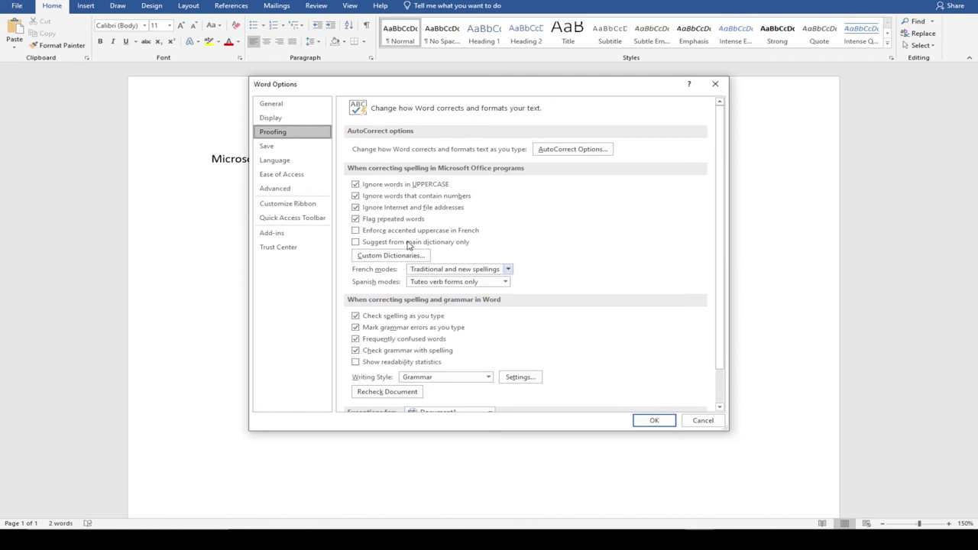
left_click(567, 149)
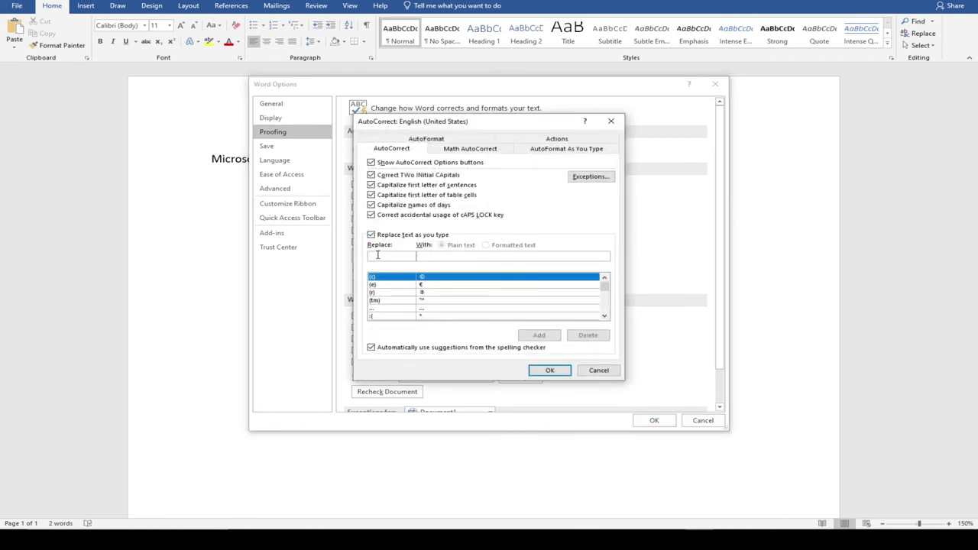
type("msw")
left_click(426, 255)
type("Mi")
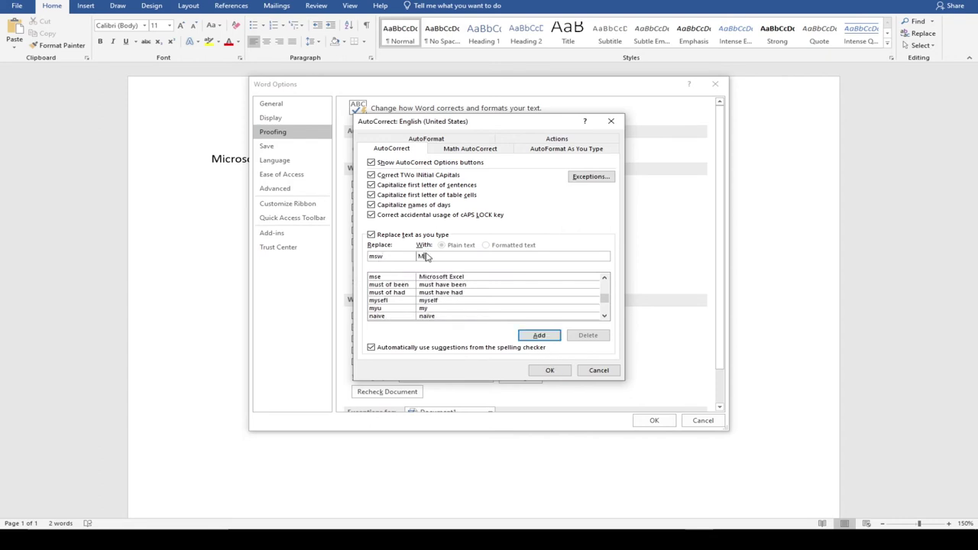
type("crosoft Wor")
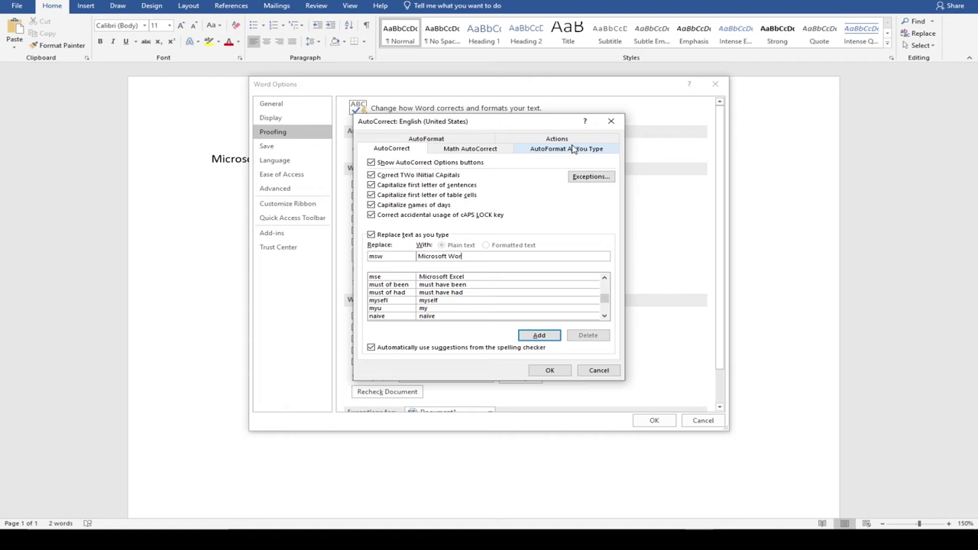
type("d")
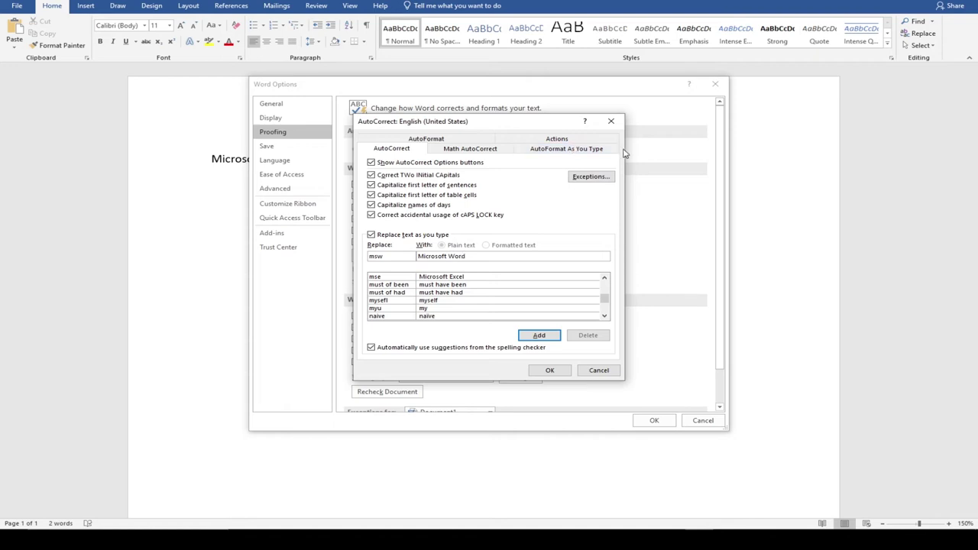
left_click(535, 335)
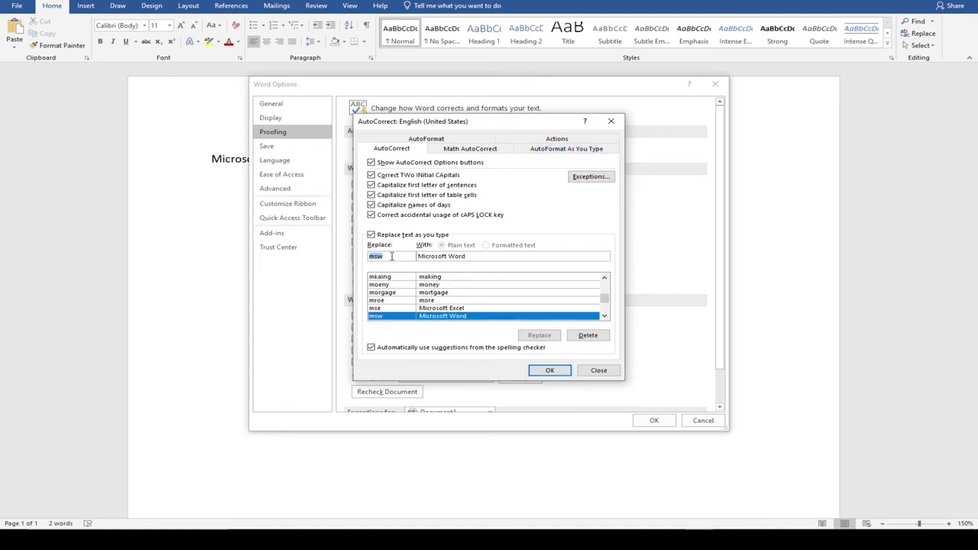
Add a second entry replacing Sch with School and close both option dialogs
left_click_drag(391, 256, 368, 257)
type("Tim")
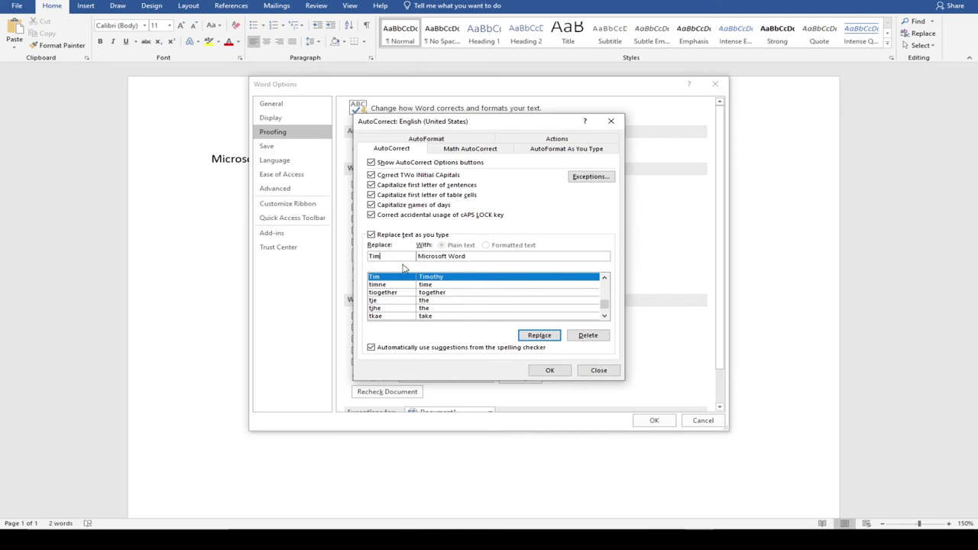
left_click_drag(392, 257, 366, 259)
type("Sch")
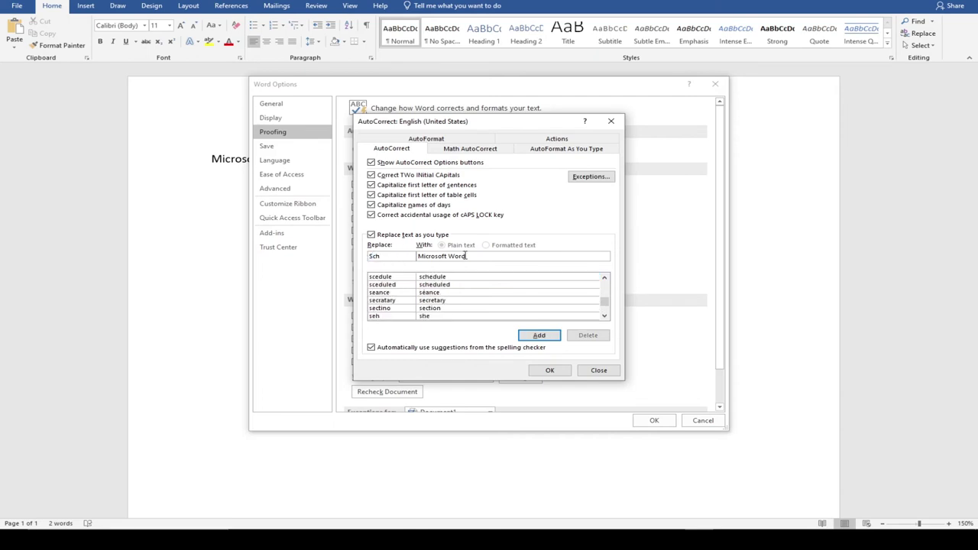
left_click_drag(487, 256, 413, 253)
type("School")
left_click(538, 334)
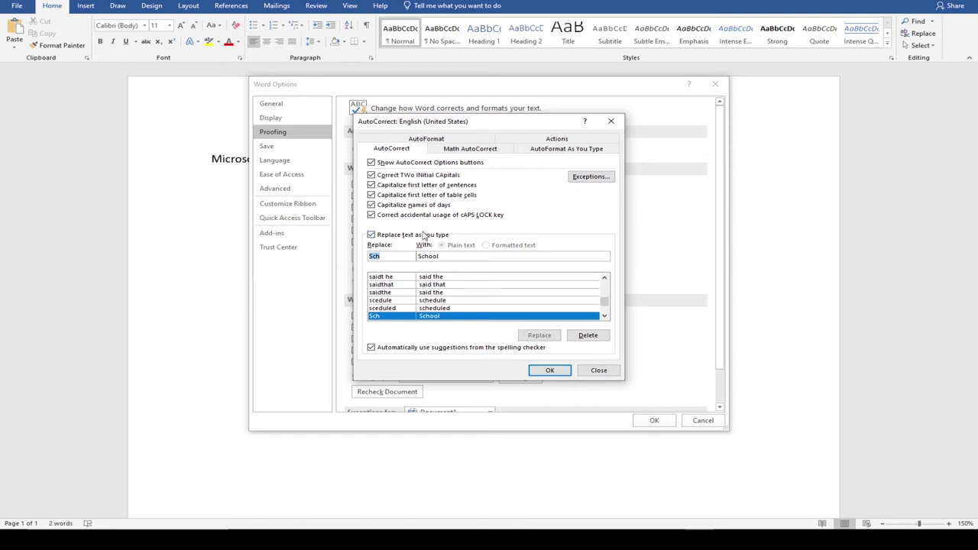
left_click(550, 369)
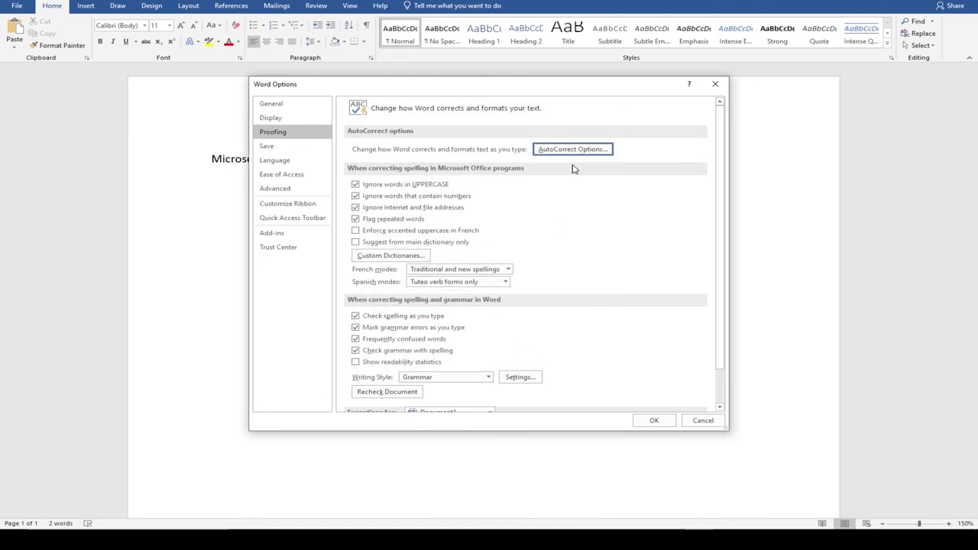
left_click(654, 420)
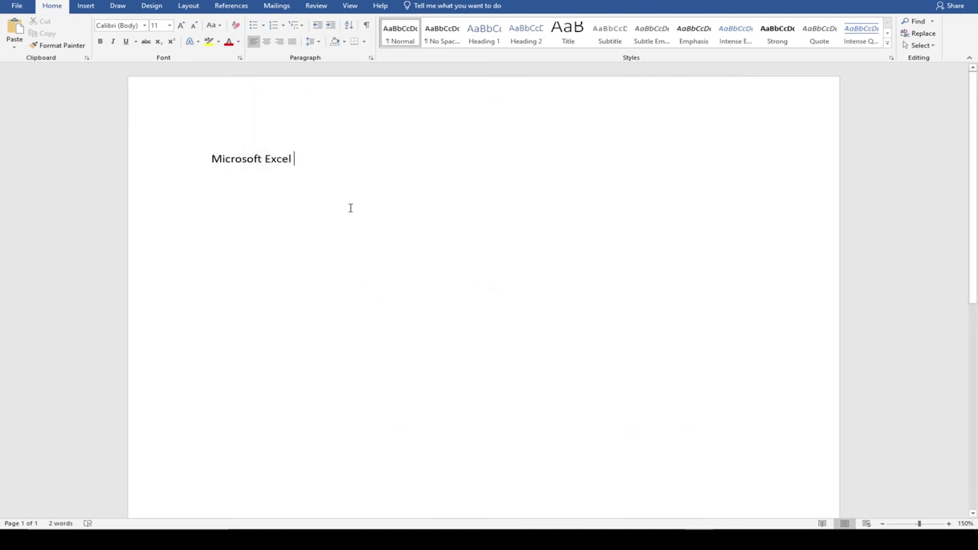
After Microsoft Excel, type a first name and 'microsoft Word', letting AutoCorrect capitalise it
type("Timothy")
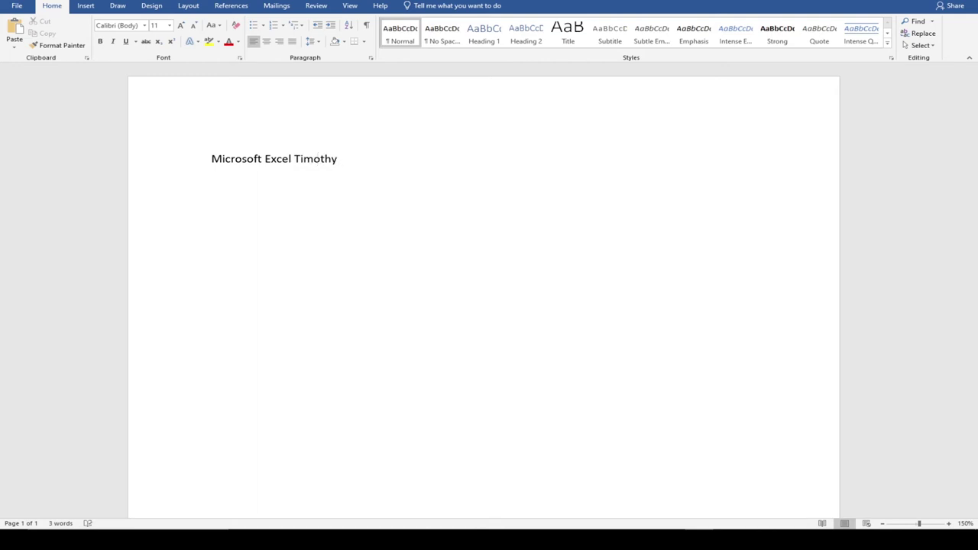
type("microsoft Word")
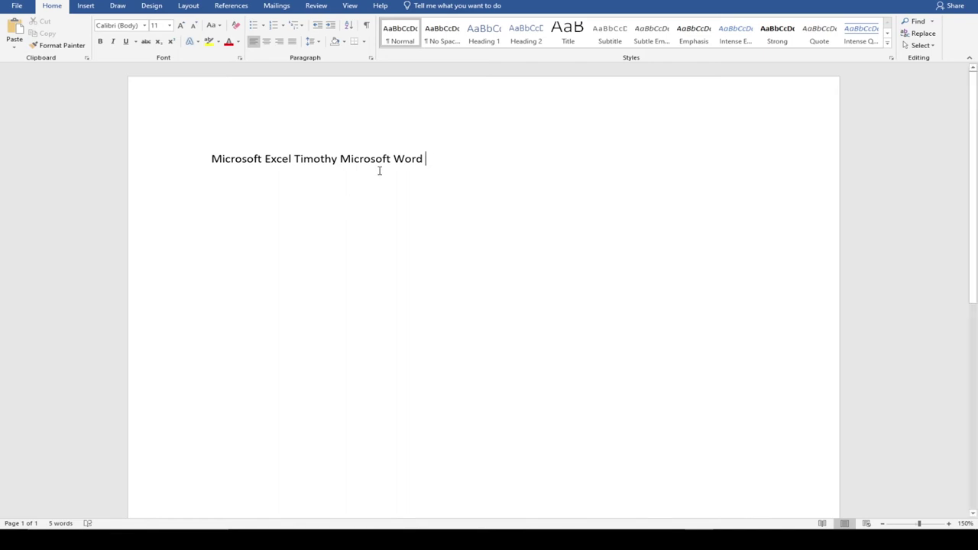
left_click(16, 6)
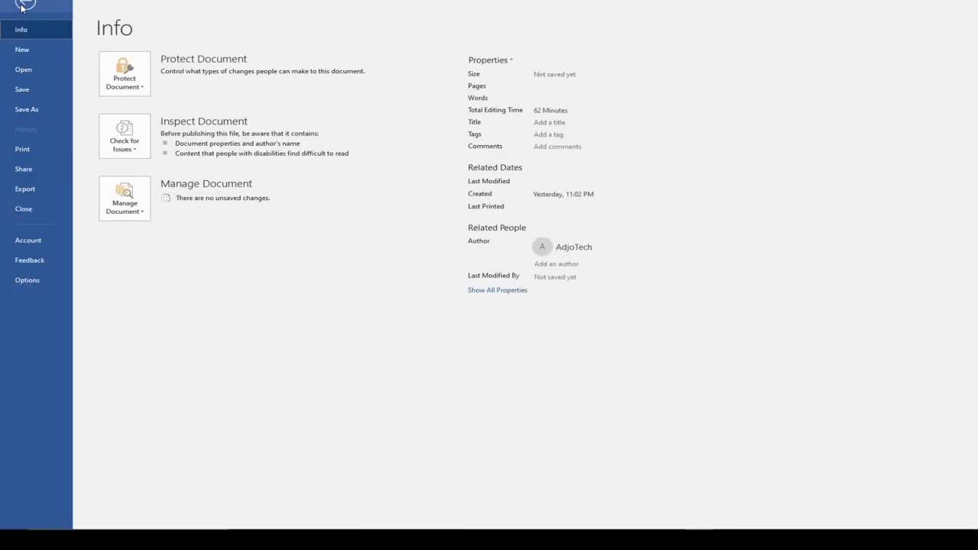
left_click(35, 281)
left_click(287, 133)
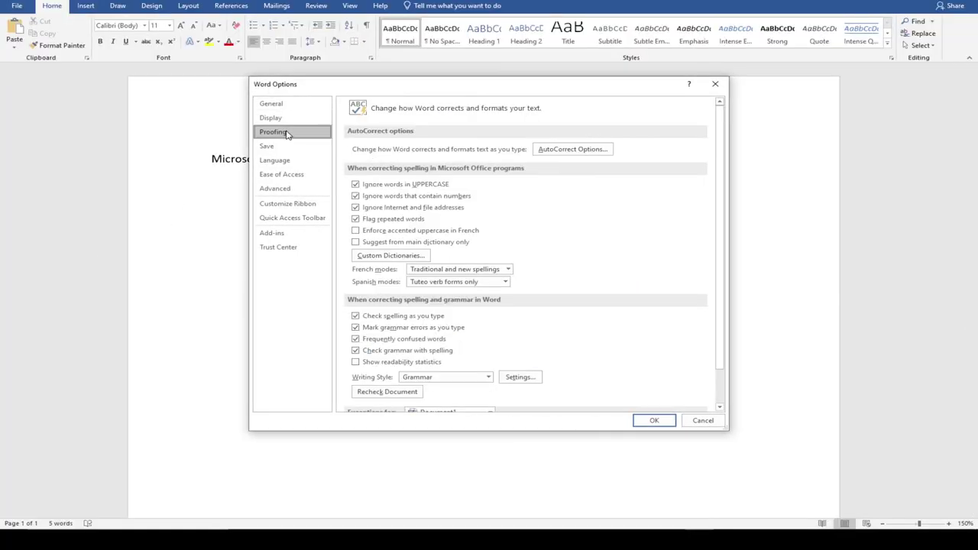
left_click(572, 149)
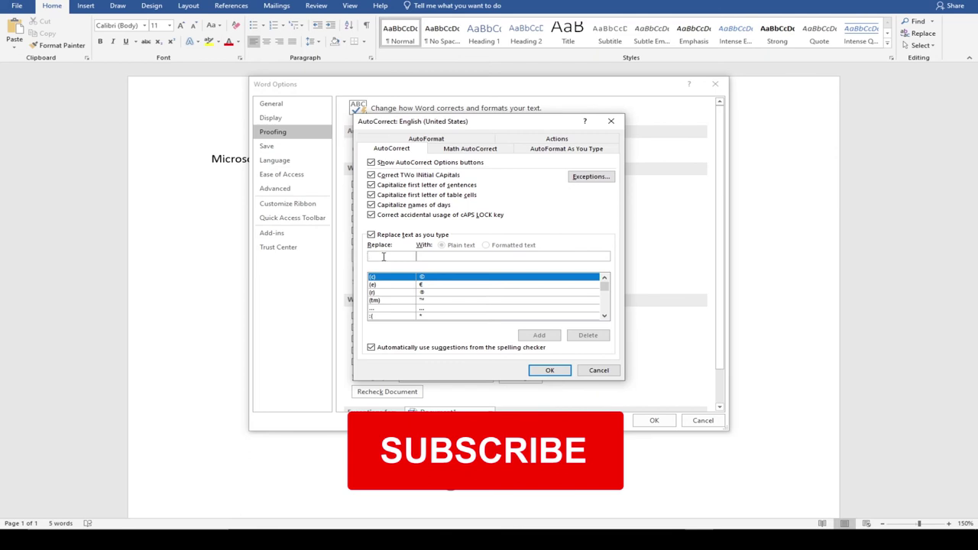
left_click(443, 255)
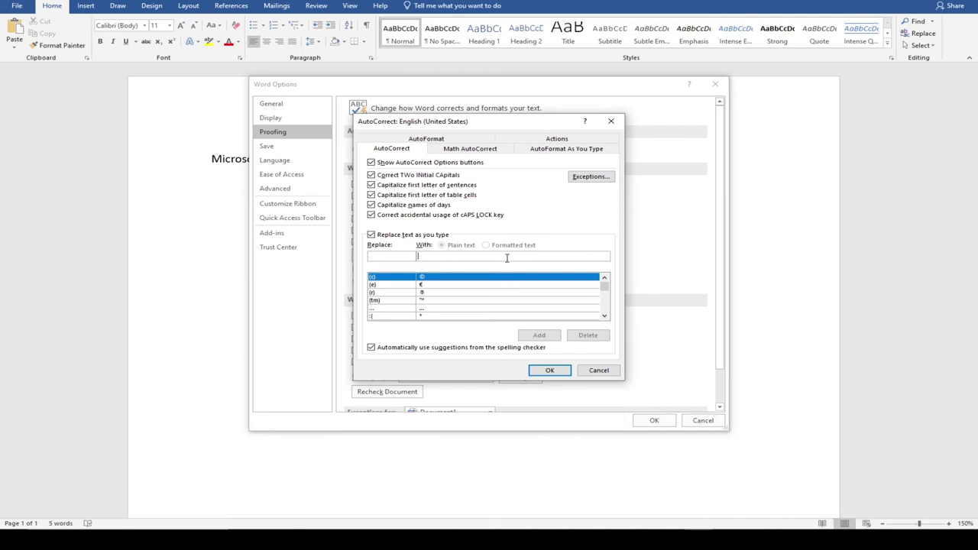
left_click(377, 256)
left_click(596, 372)
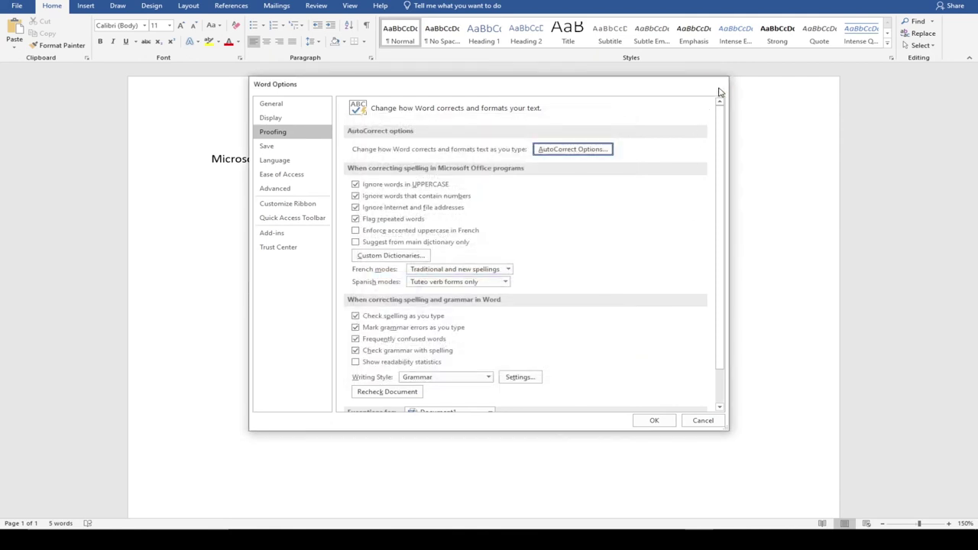
left_click(715, 84)
left_click(168, 159)
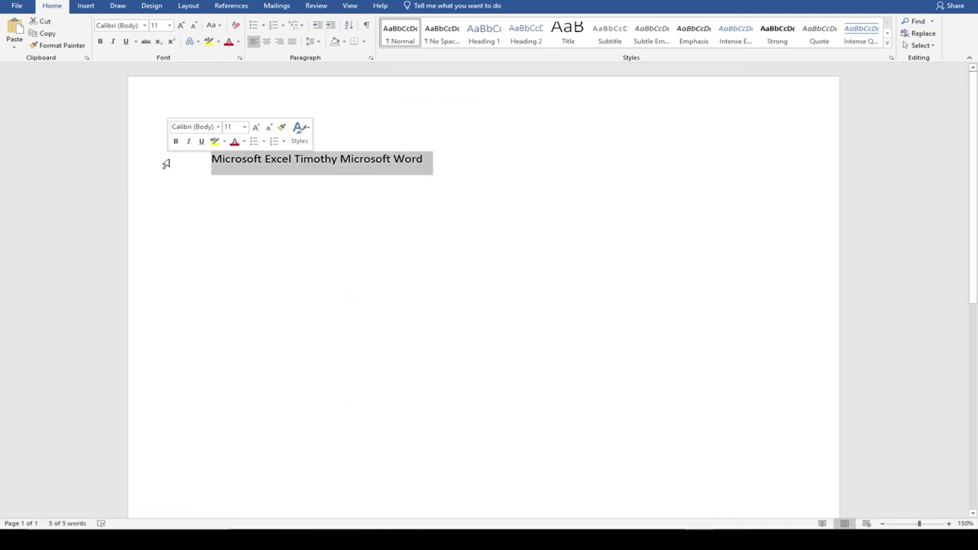
Make the words Microsoft Word bold and underlined
left_click_drag(340, 159, 423, 159)
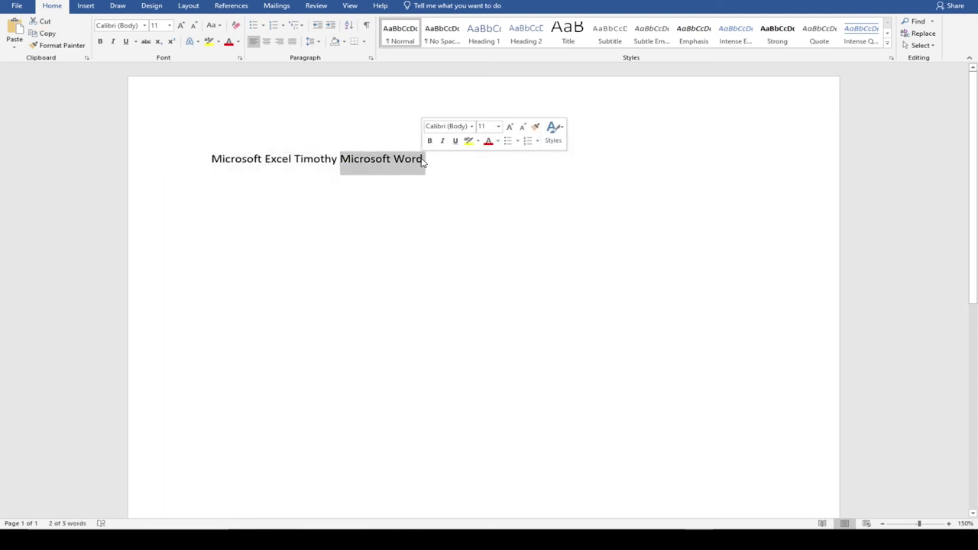
left_click(430, 140)
left_click(455, 140)
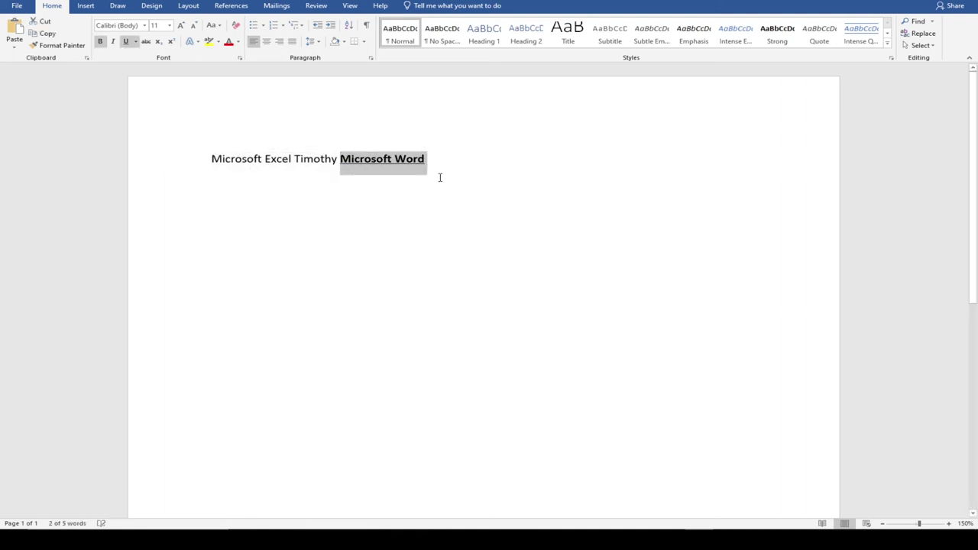
left_click(390, 191)
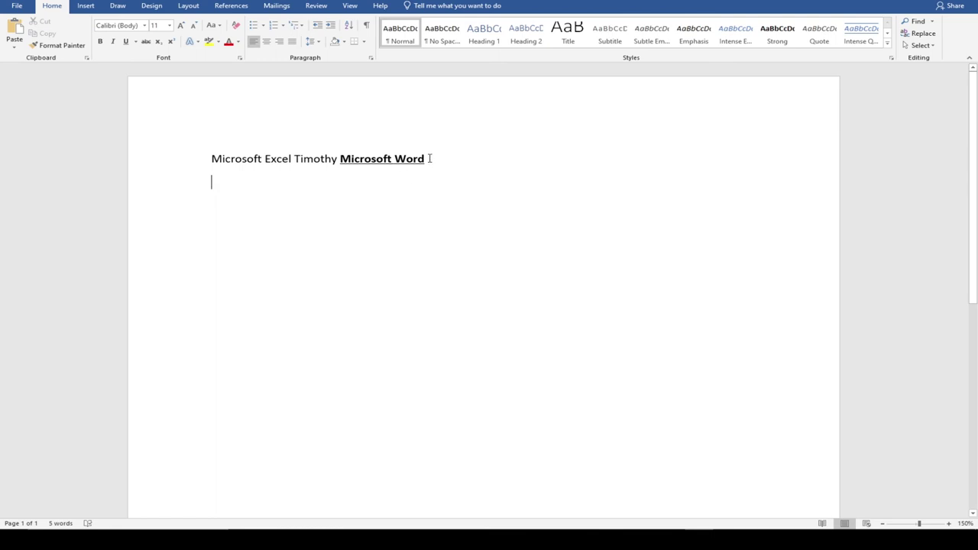
Clear Microsoft Word's formatting with Ctrl+Space, then select the whole line with its paragraph end
left_click_drag(430, 158, 363, 164)
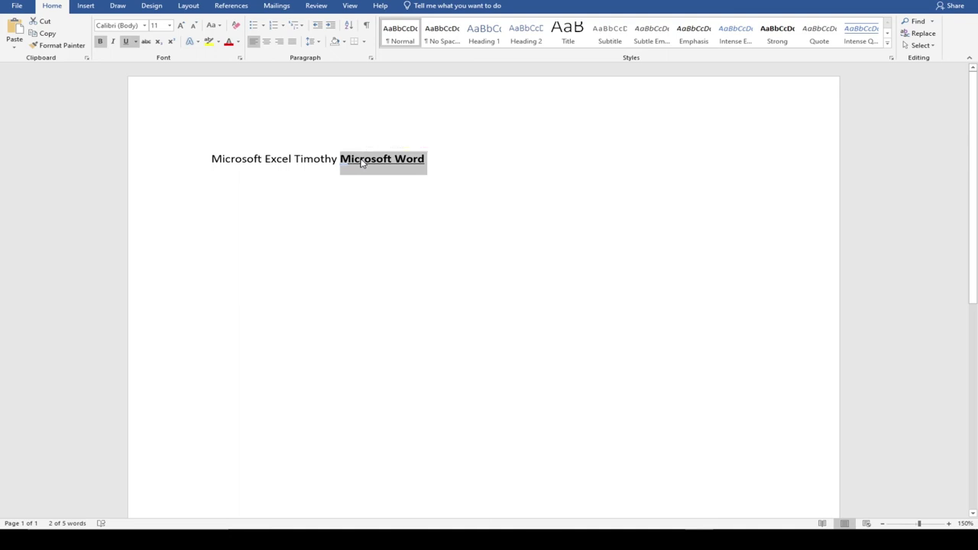
key("ctrl+space")
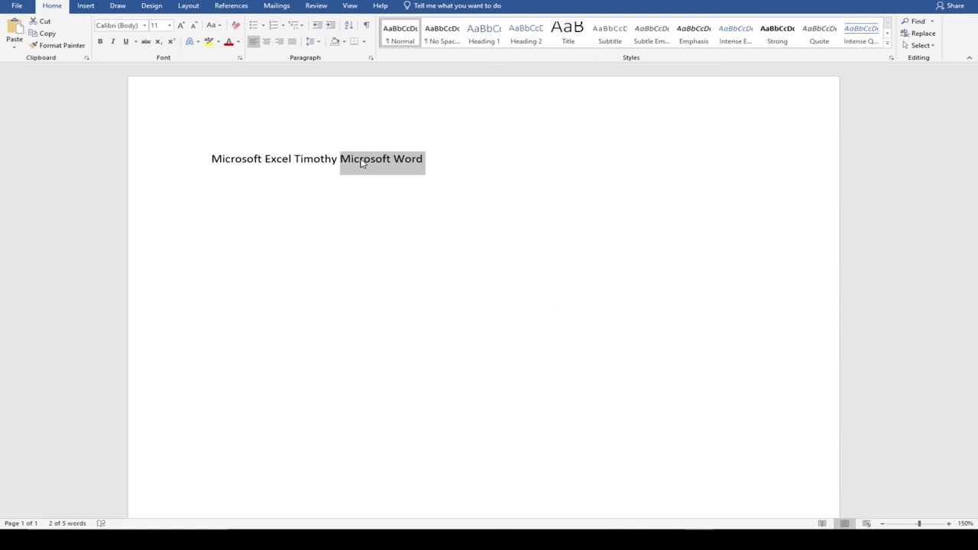
left_click(476, 175)
left_click(211, 161, "shift")
left_click(209, 161)
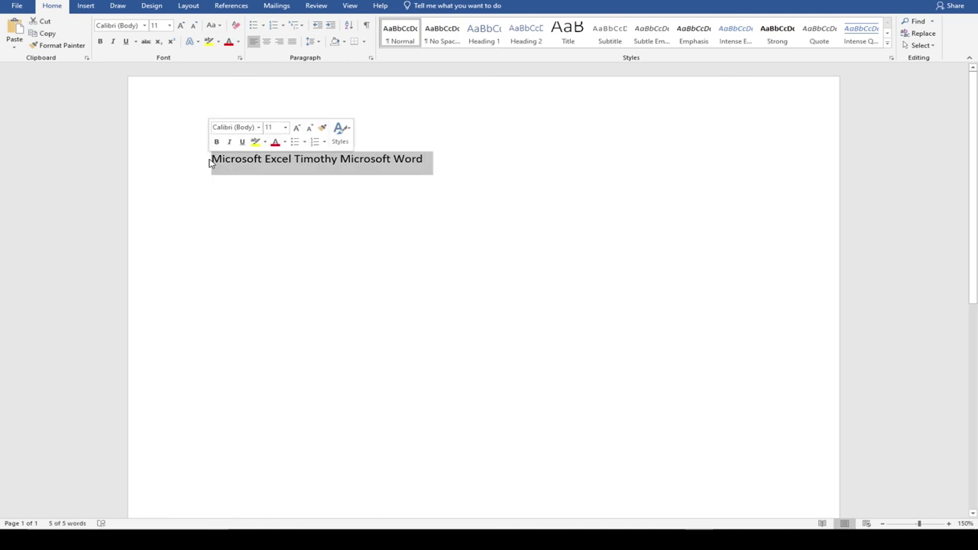
Replace the program-names line with =rand(4,2), producing four two-sentence sample paragraphs
key("BackSpace")
type("=rand")
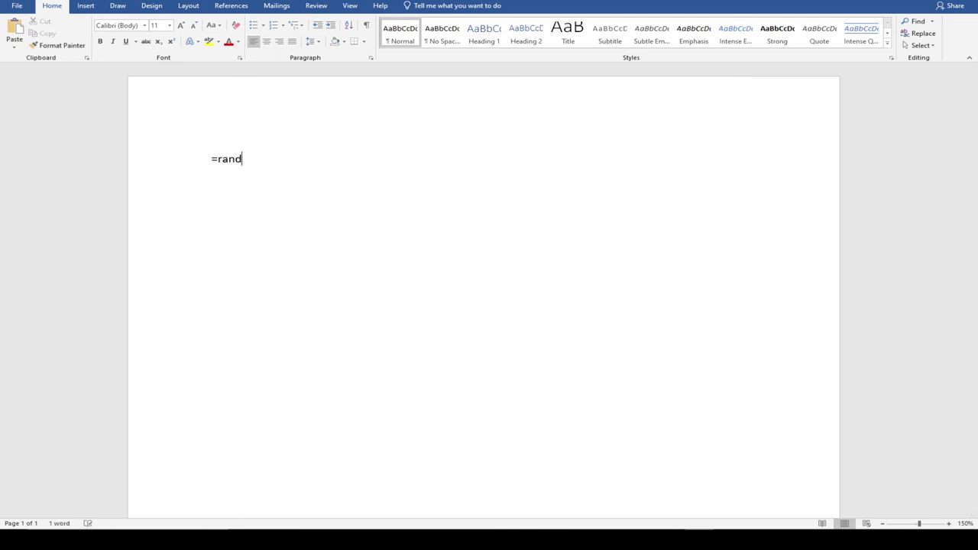
type("()")
type("4")
type(",2")
left_click(273, 157)
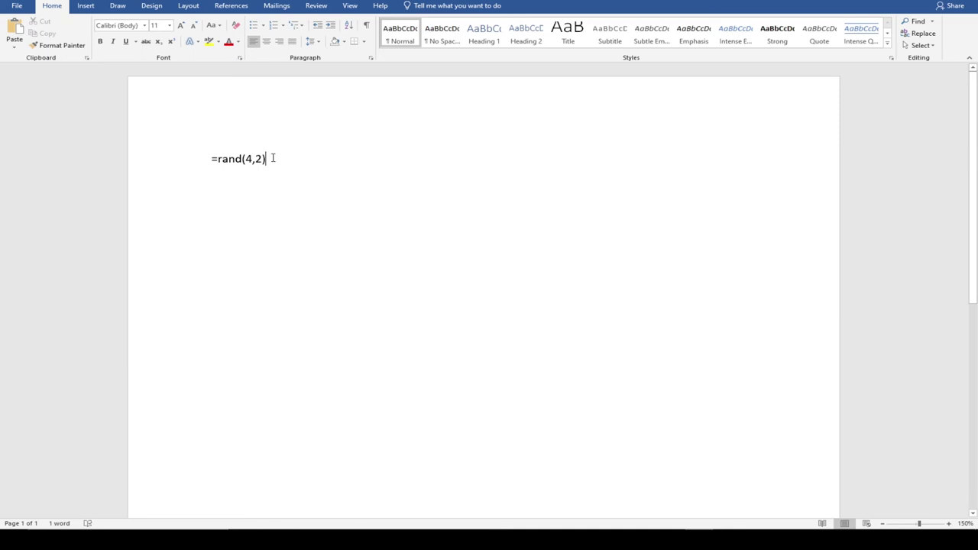
key("Return")
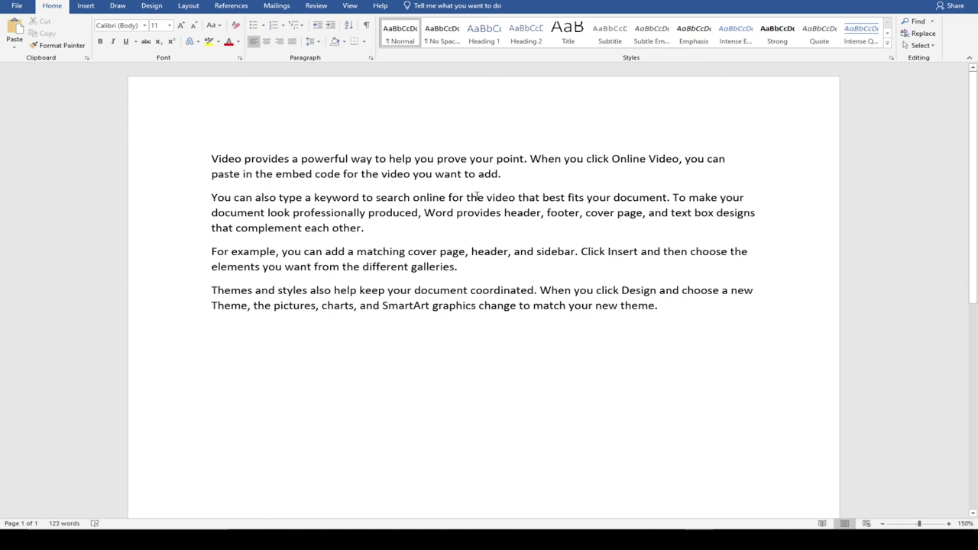
Make 'Word provides header' italic and underlined, then clear that formatting with Ctrl+Space
left_click_drag(431, 213, 524, 217)
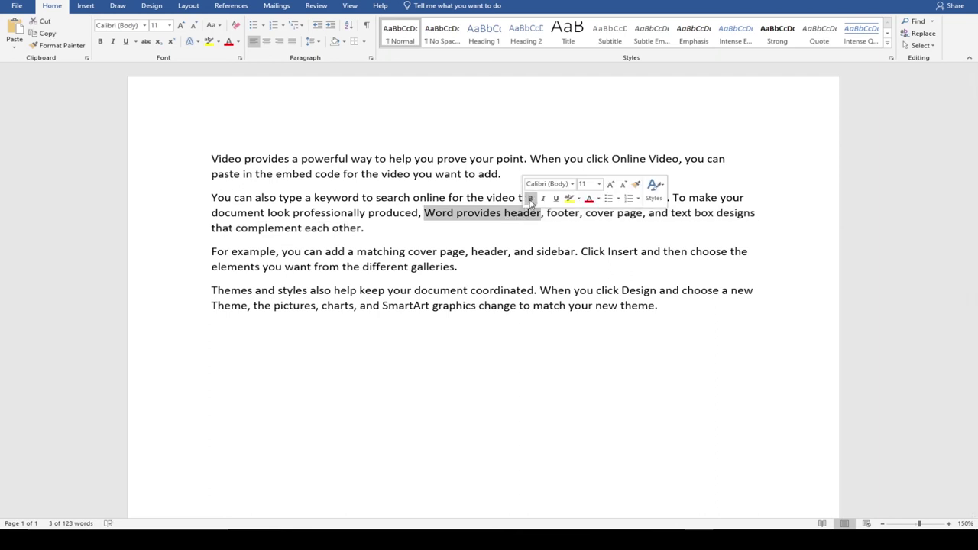
left_click(546, 199)
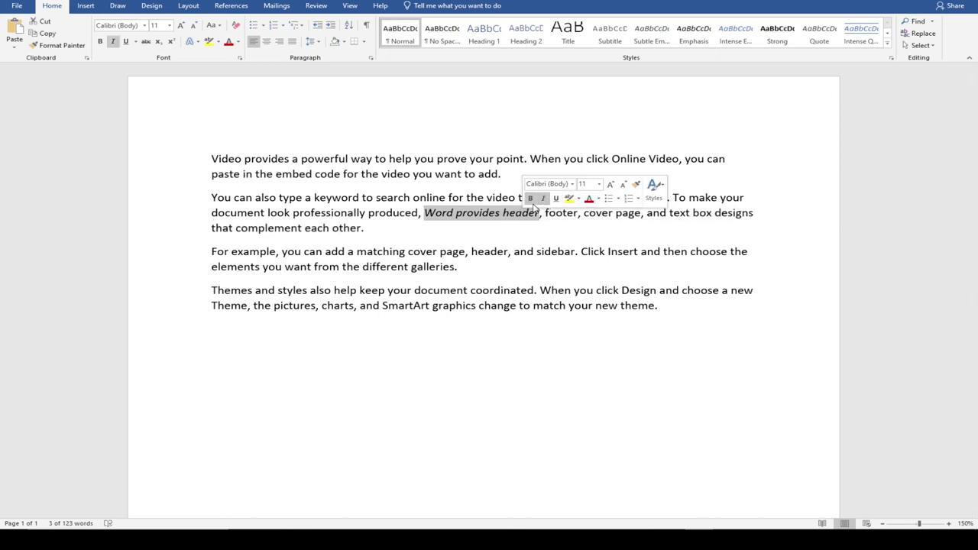
left_click(555, 198)
left_click(411, 228)
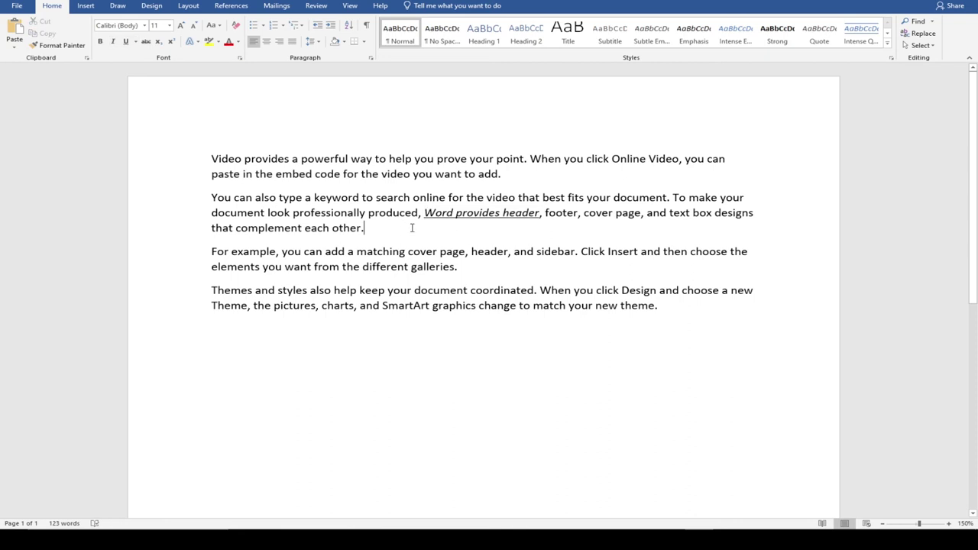
left_click_drag(425, 213, 539, 215)
key("ctrl+space")
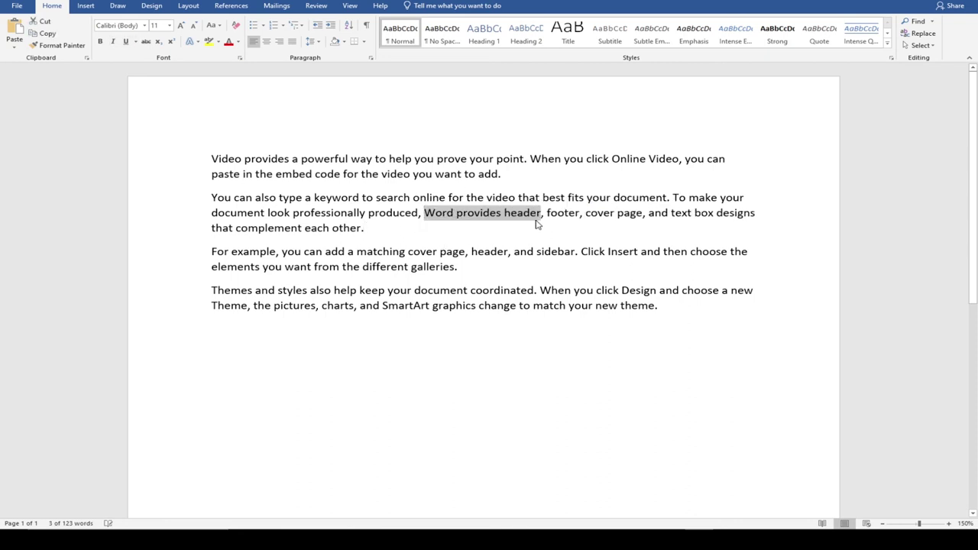
Delete the first line of the 'For example' paragraph
left_click(519, 252)
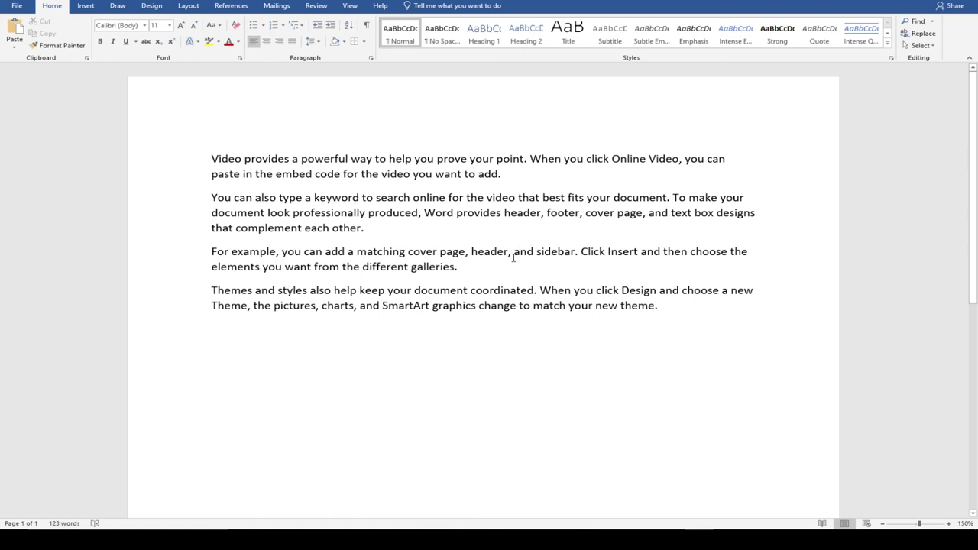
scroll(599, 359, "down", 5)
key("Home")
key("shift+Down")
key("Delete")
scroll(599, 358, "up", 5)
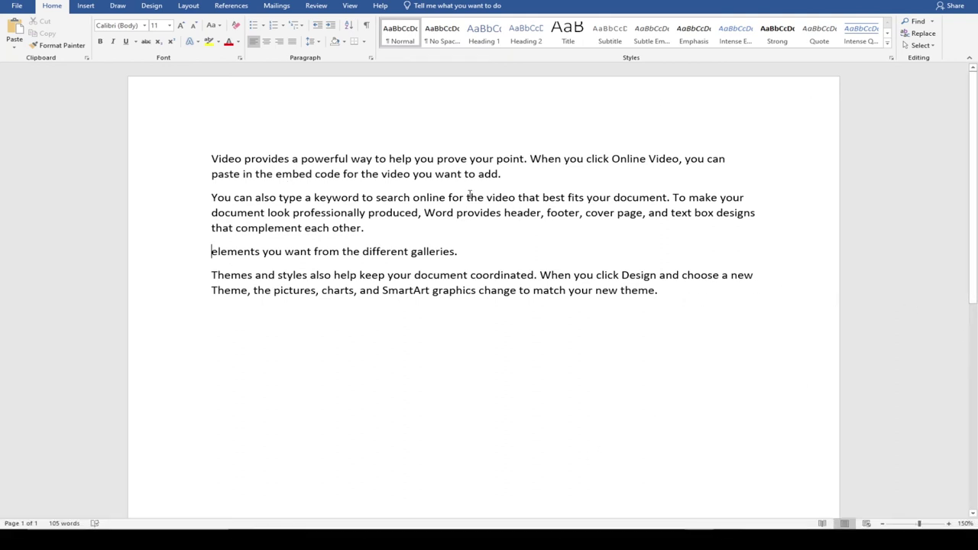
Change the Office Theme from Colorful to Dark Gray in Word Options
left_click(16, 6)
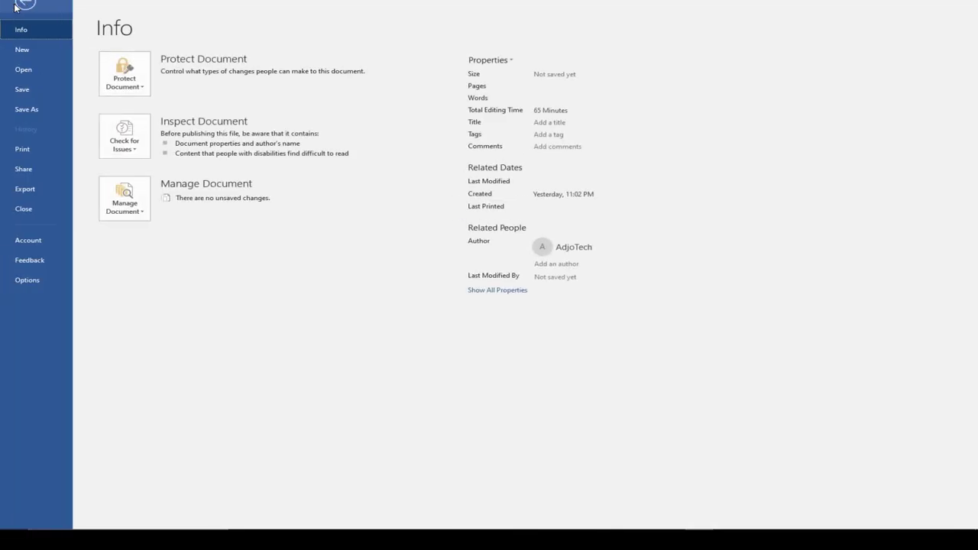
left_click(26, 280)
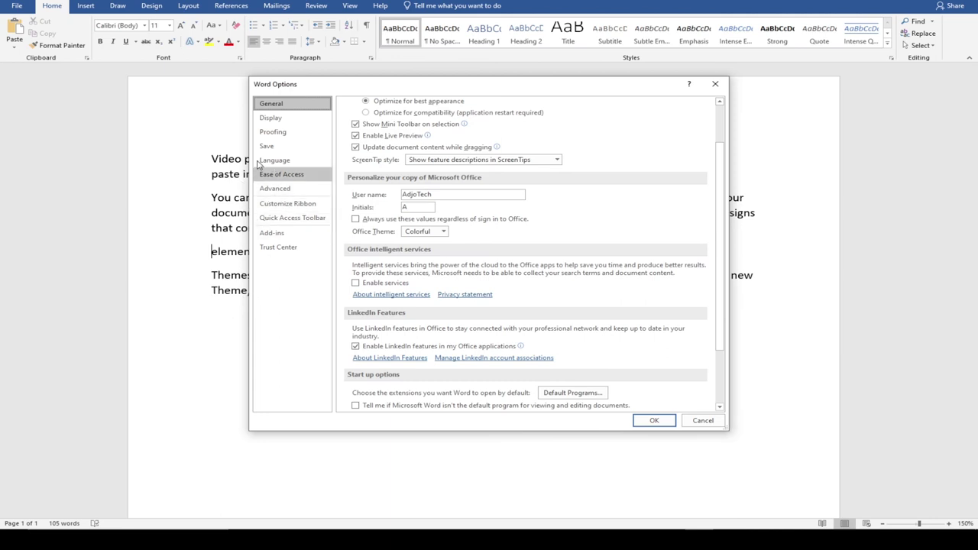
left_click(444, 233)
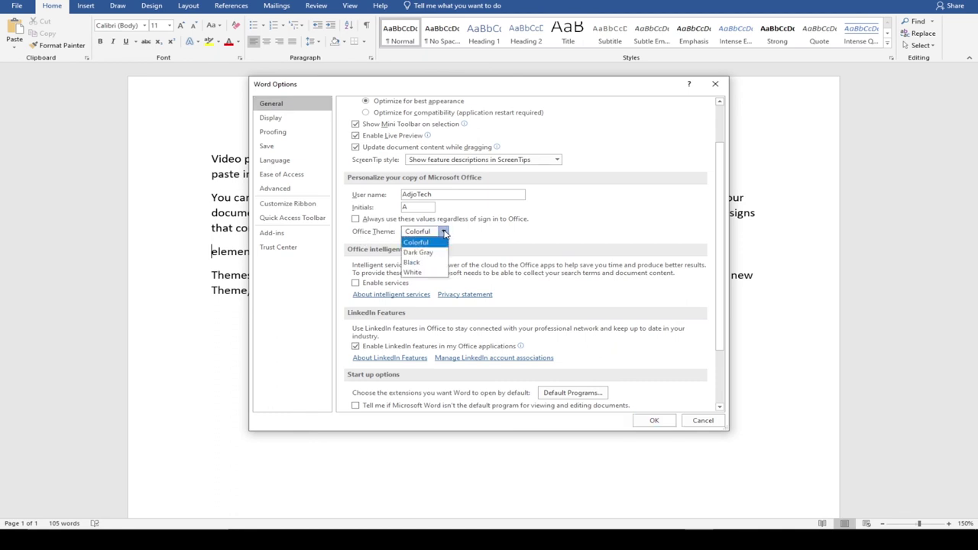
left_click(433, 252)
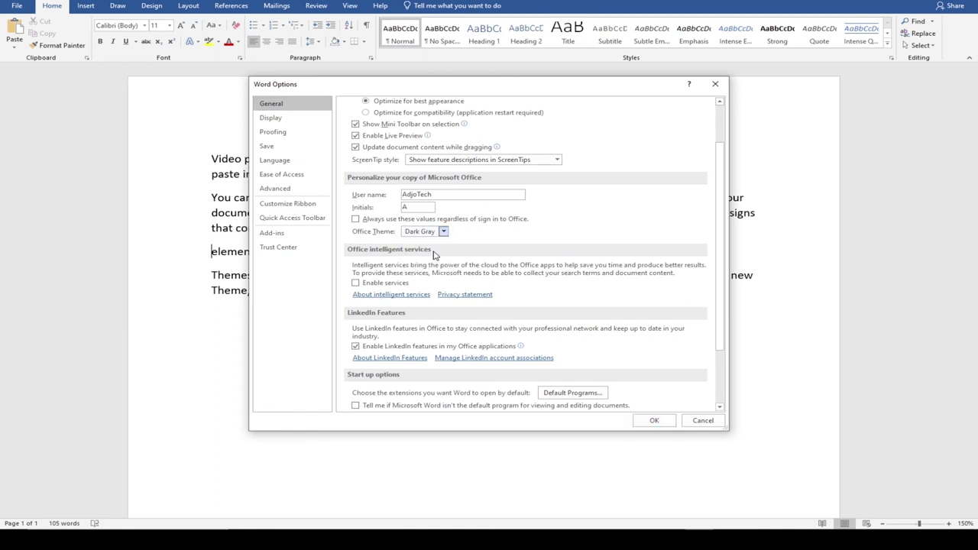
left_click(654, 421)
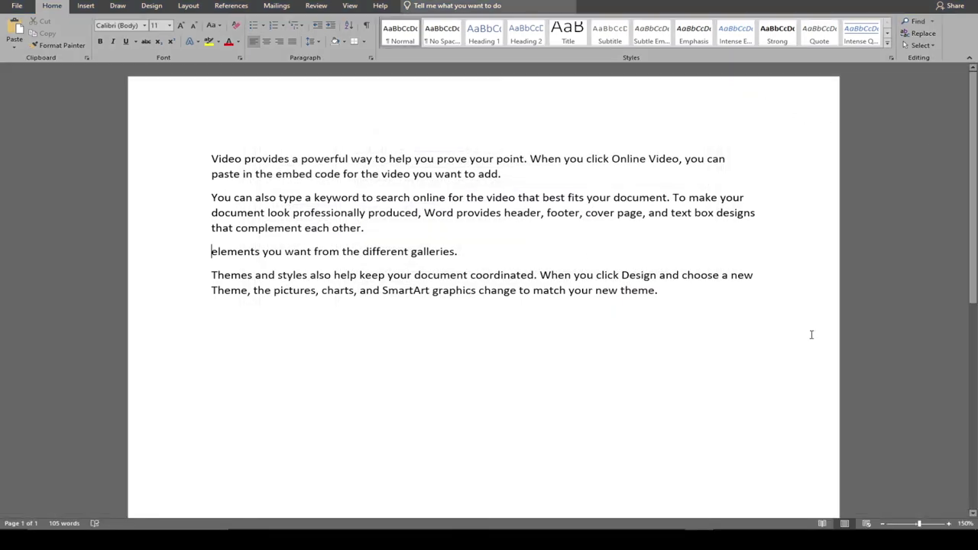
Switch the Office Theme to Black on the Account page and view the document
left_click(20, 8)
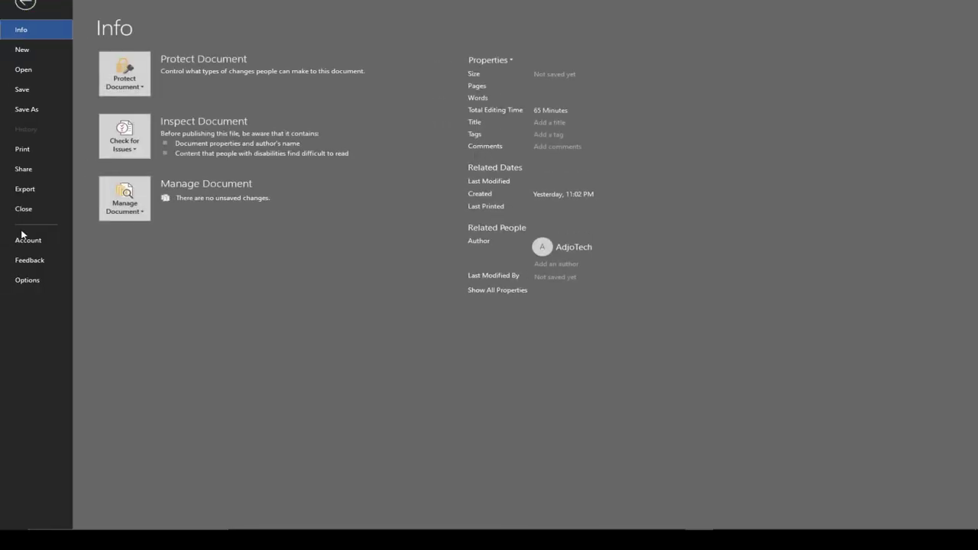
left_click(35, 241)
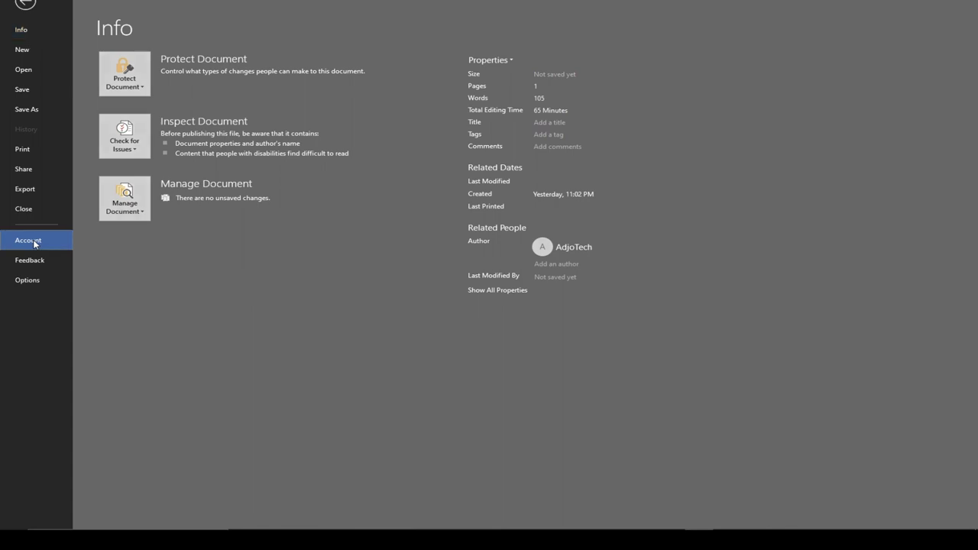
left_click(174, 72)
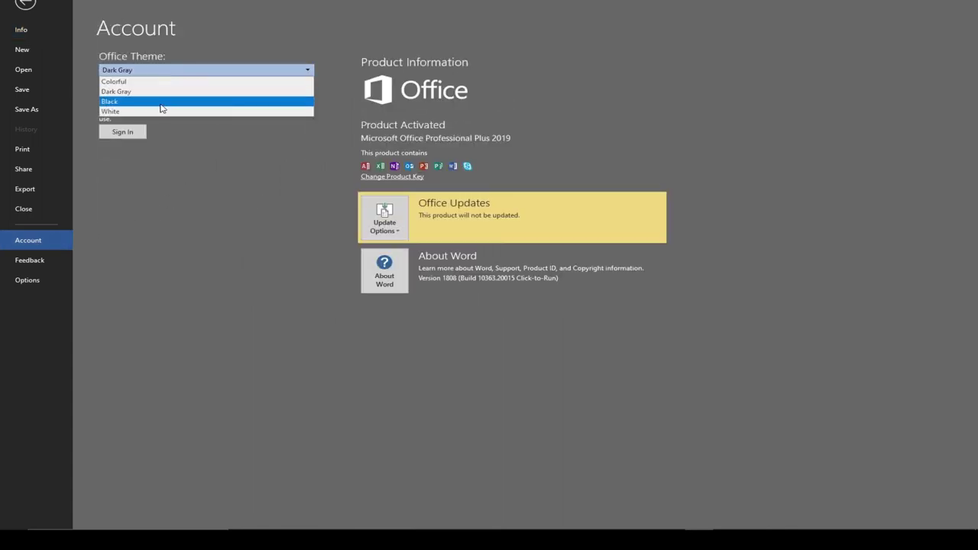
left_click(162, 102)
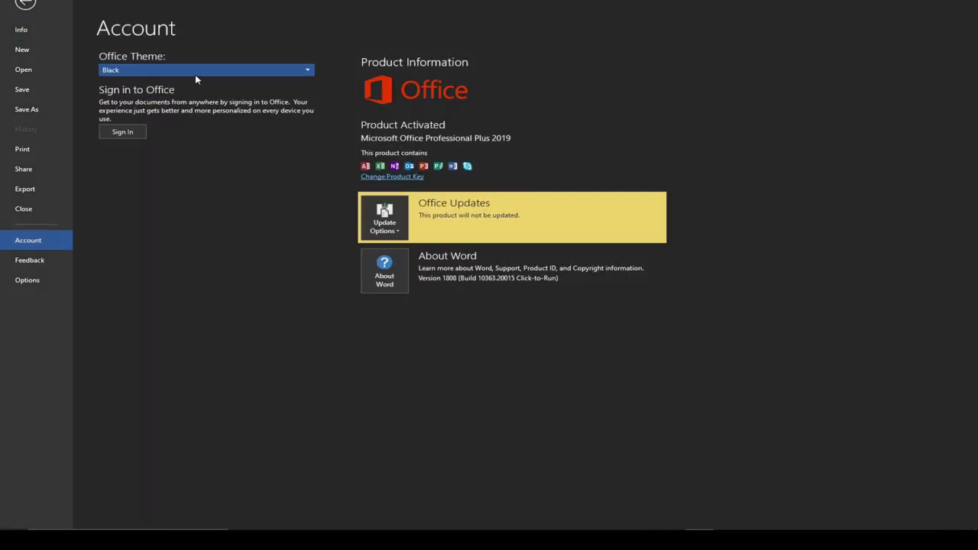
left_click(26, 6)
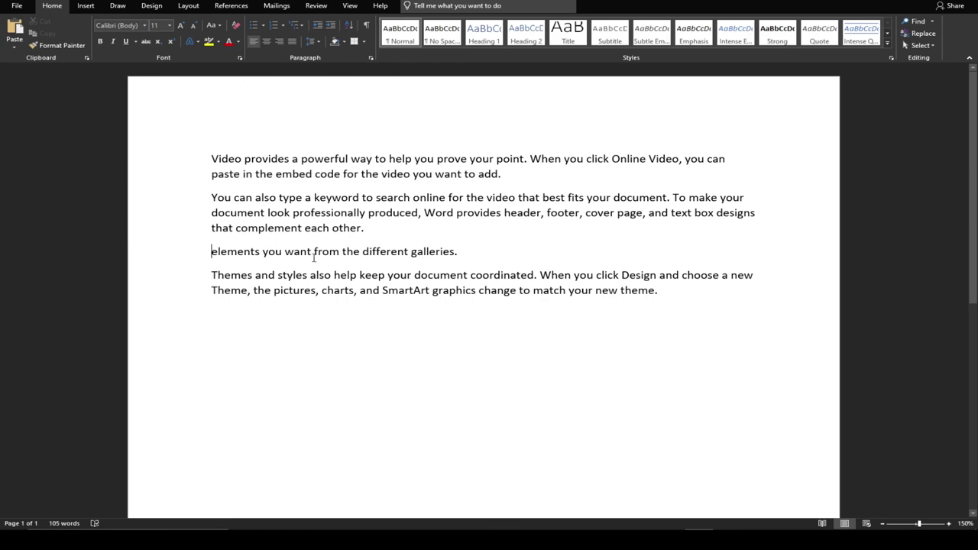
Switch the Office Theme to White and view the document
left_click(17, 5)
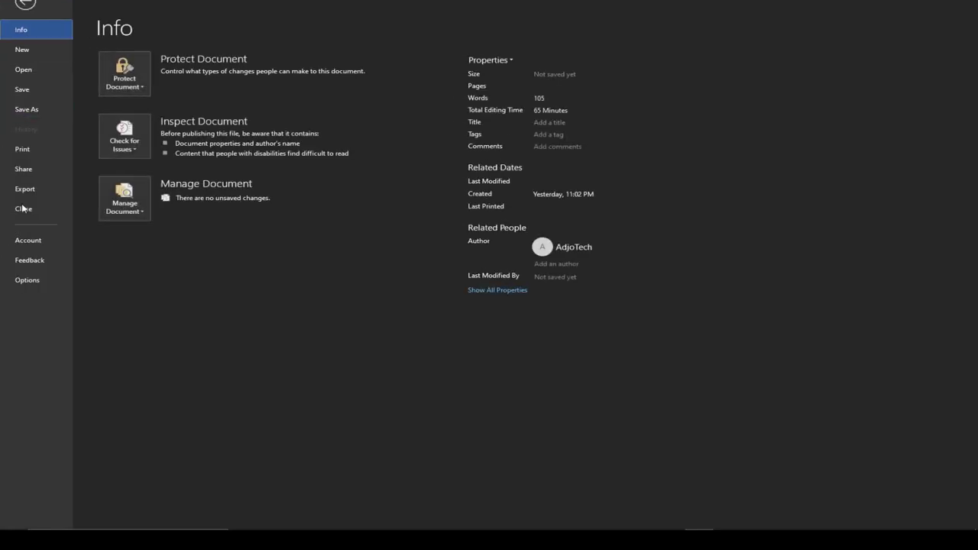
left_click(29, 242)
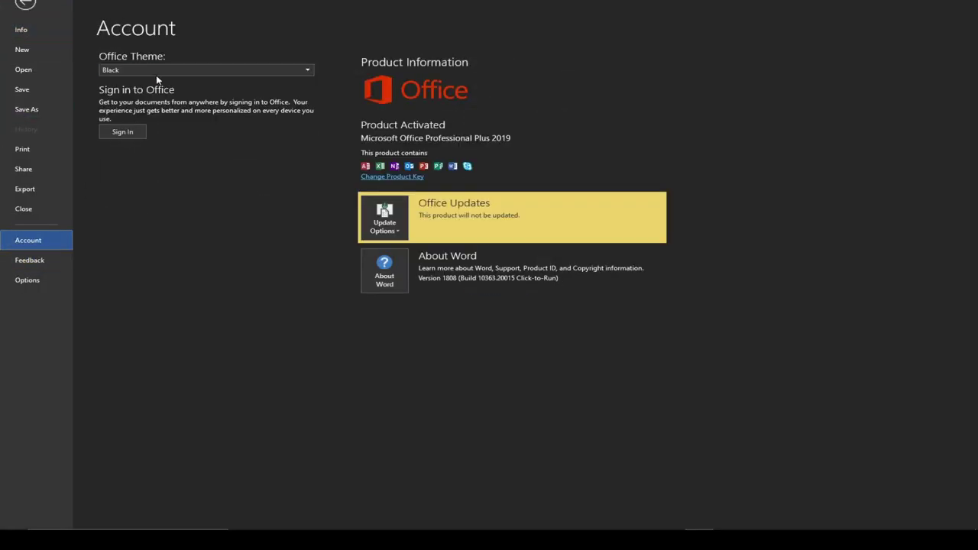
left_click(159, 69)
left_click(119, 112)
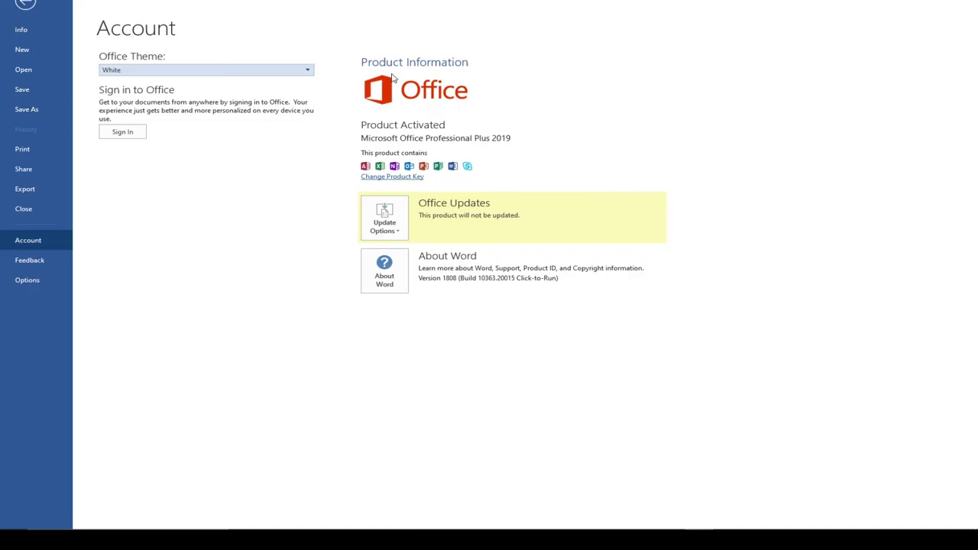
left_click(25, 4)
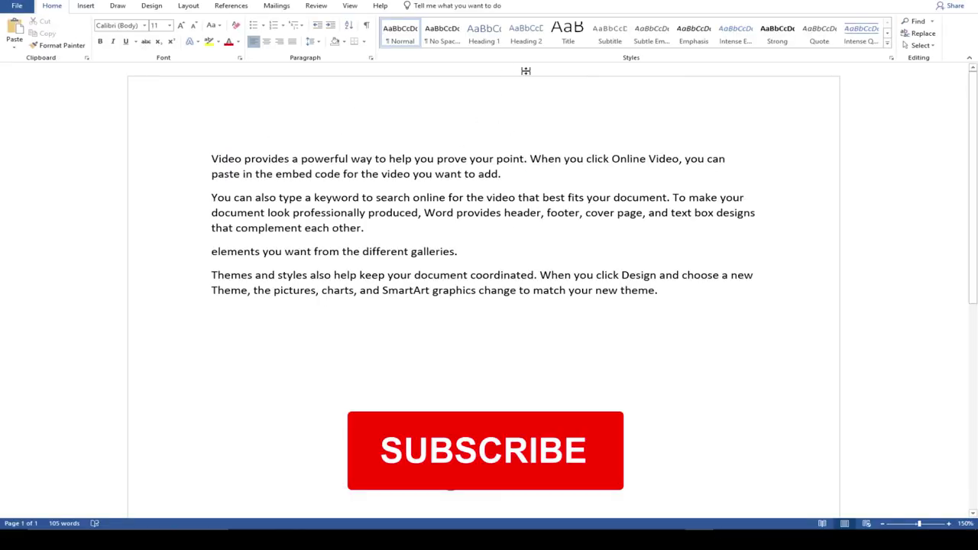
Set the Office Theme back to Colorful on the Account page
left_click(17, 6)
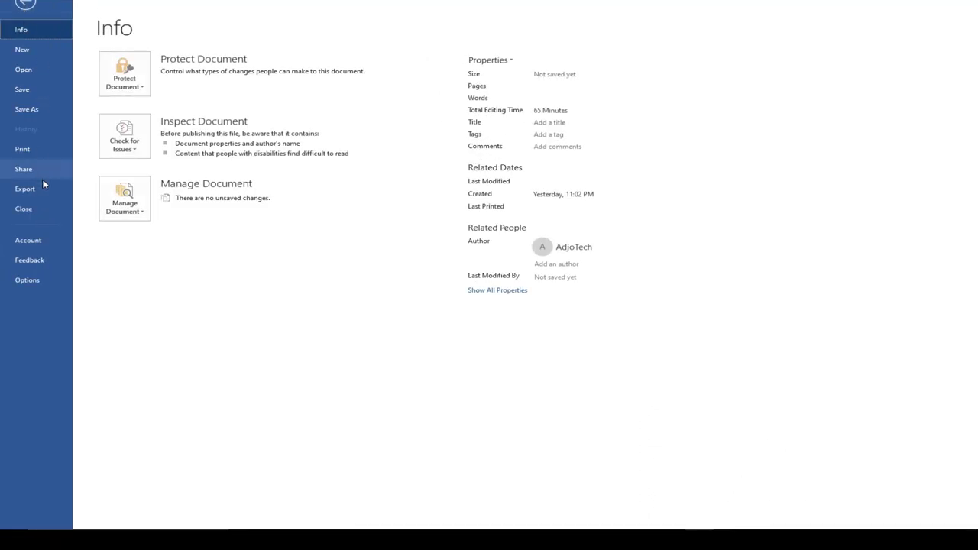
left_click(38, 241)
left_click(164, 72)
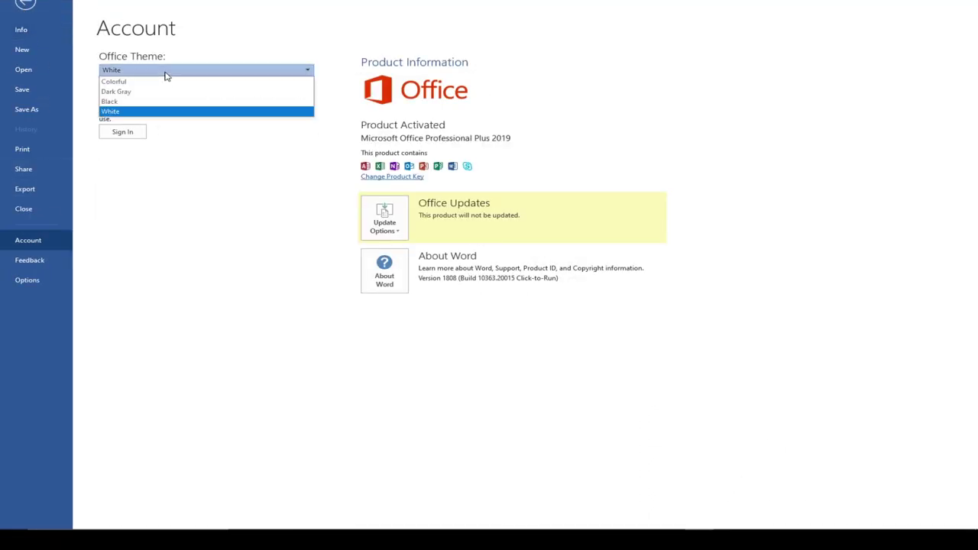
left_click(160, 85)
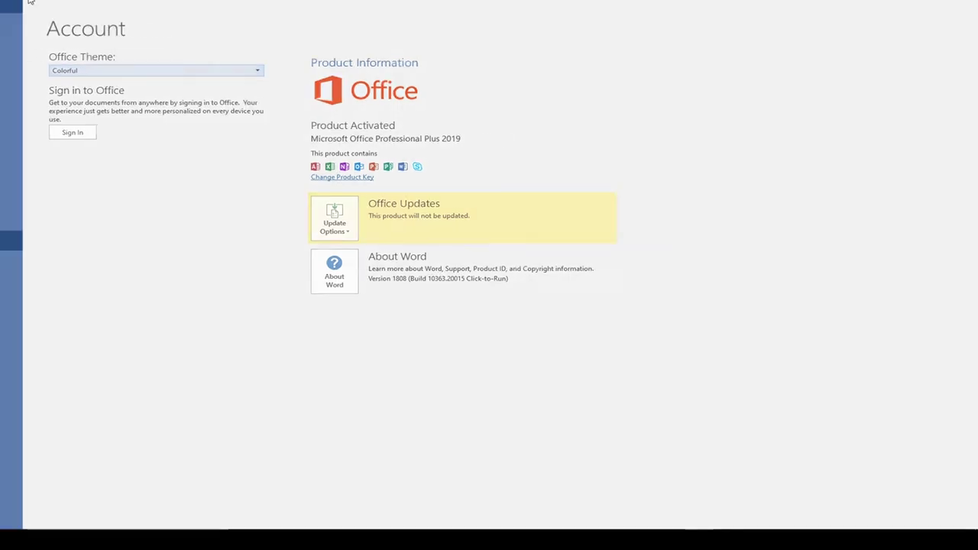